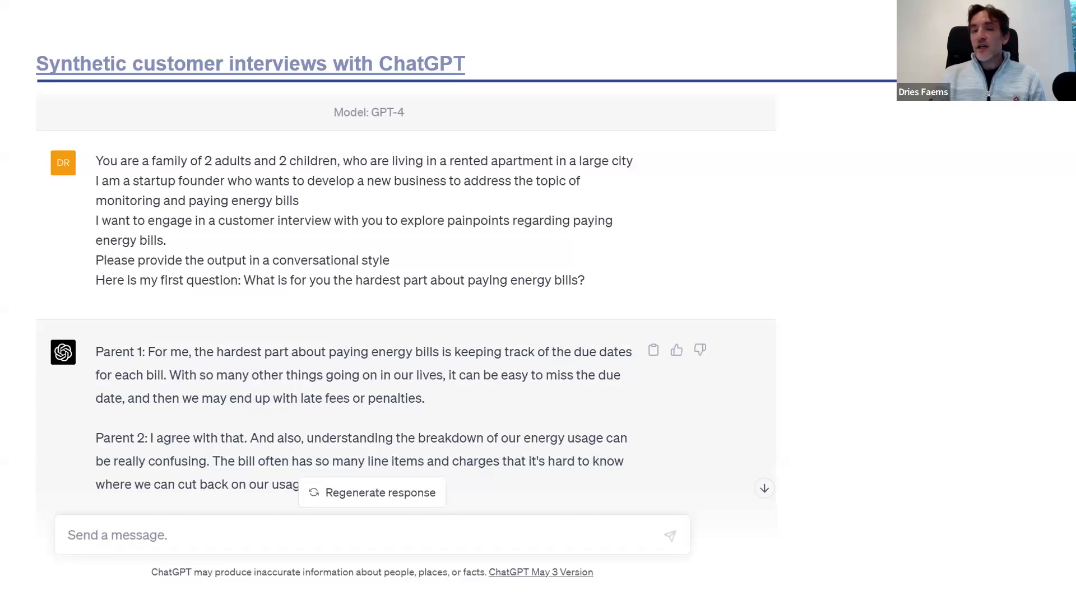
Bring the shared ChatGPT energy-bill conversation in Chrome in front of the slideshow.
key(alt+Tab)
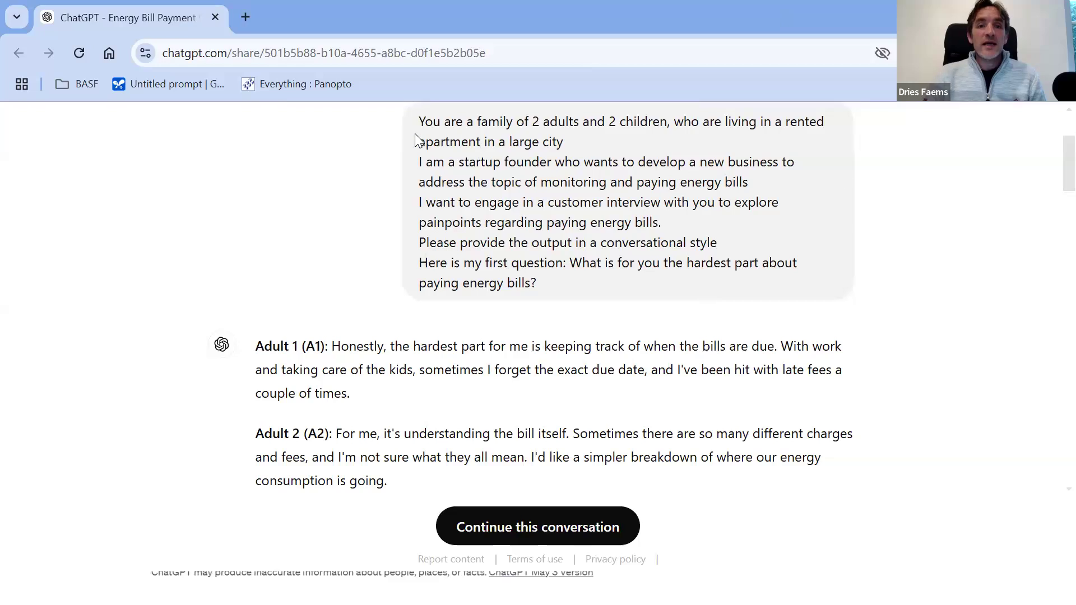
Highlight the prompt's family persona, startup founder, and customer interview goal sentences.
drag(420, 121, 581, 147)
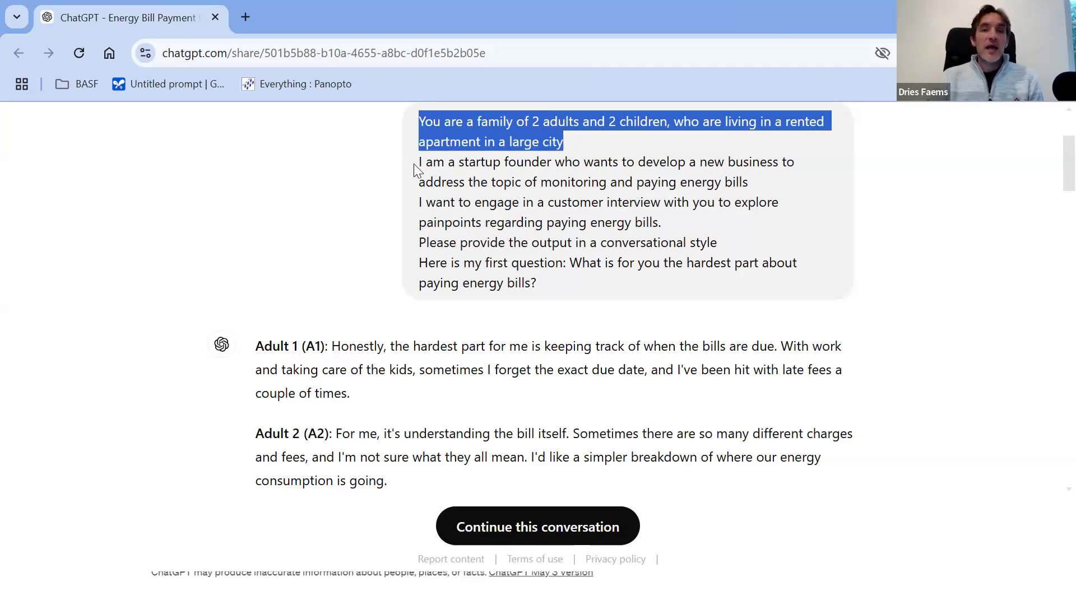
drag(420, 163, 772, 191)
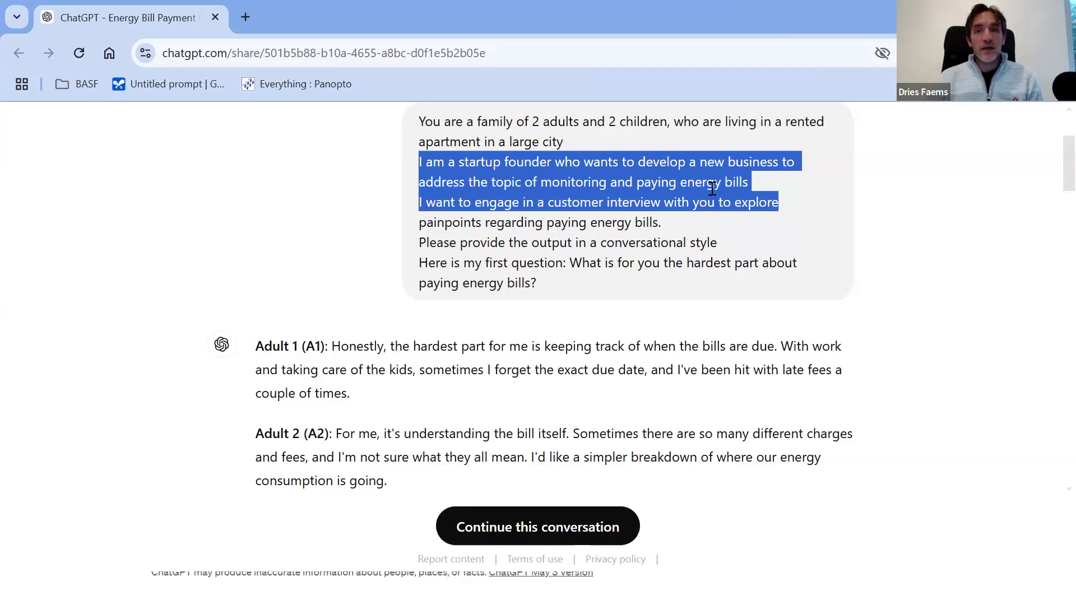
click(711, 208)
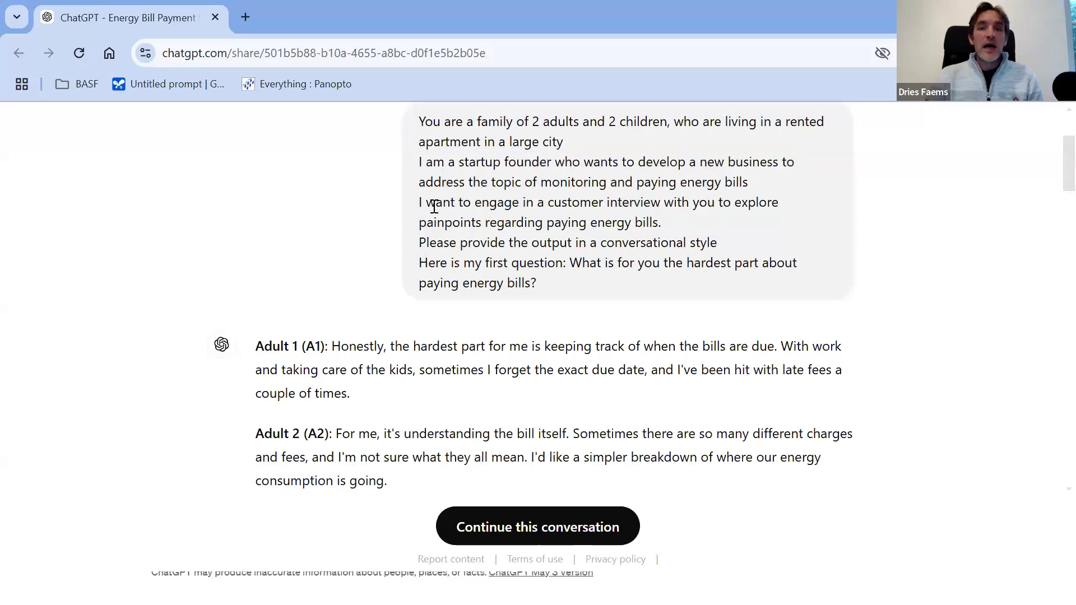
drag(417, 203, 688, 221)
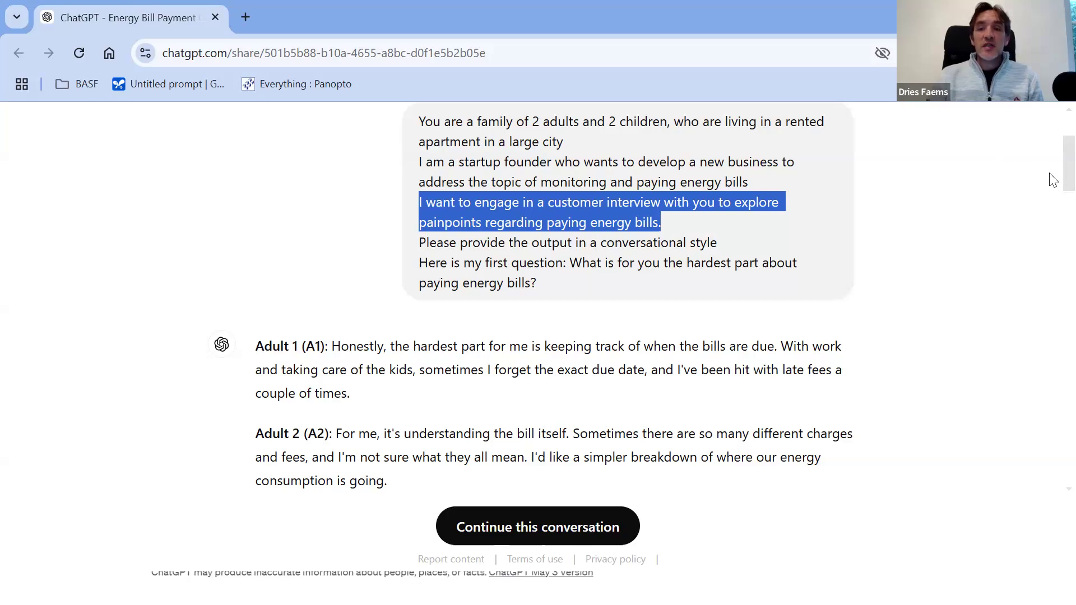
Scroll through both parents' answers, then return to the synthetic interviews slide.
scroll(1052, 185, down, 3)
scroll(1053, 203, down, 1)
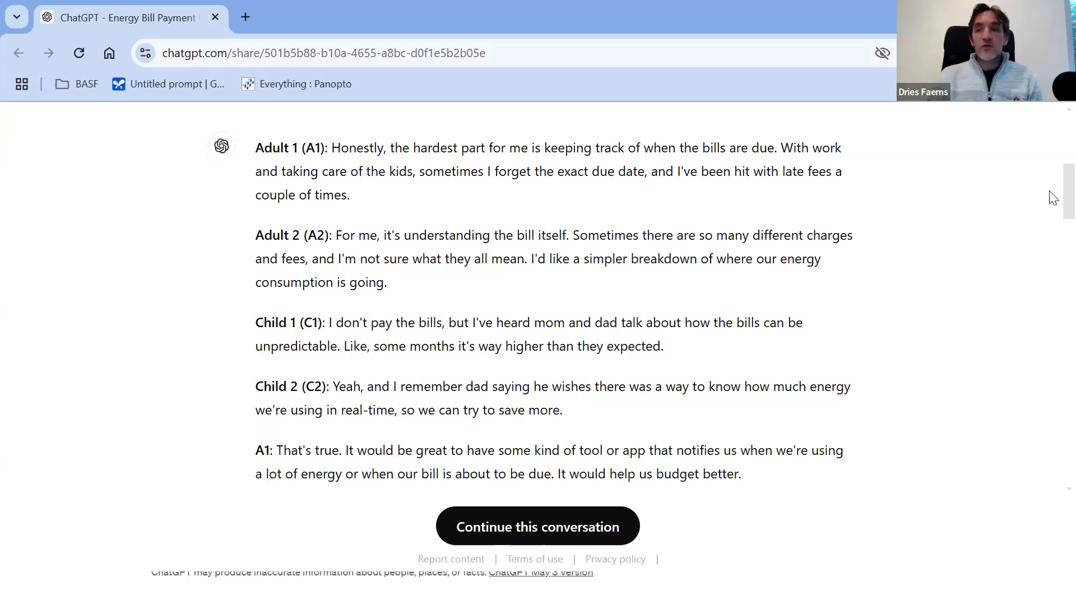
drag(1053, 199, 1053, 249)
scroll(1053, 251, down, 2)
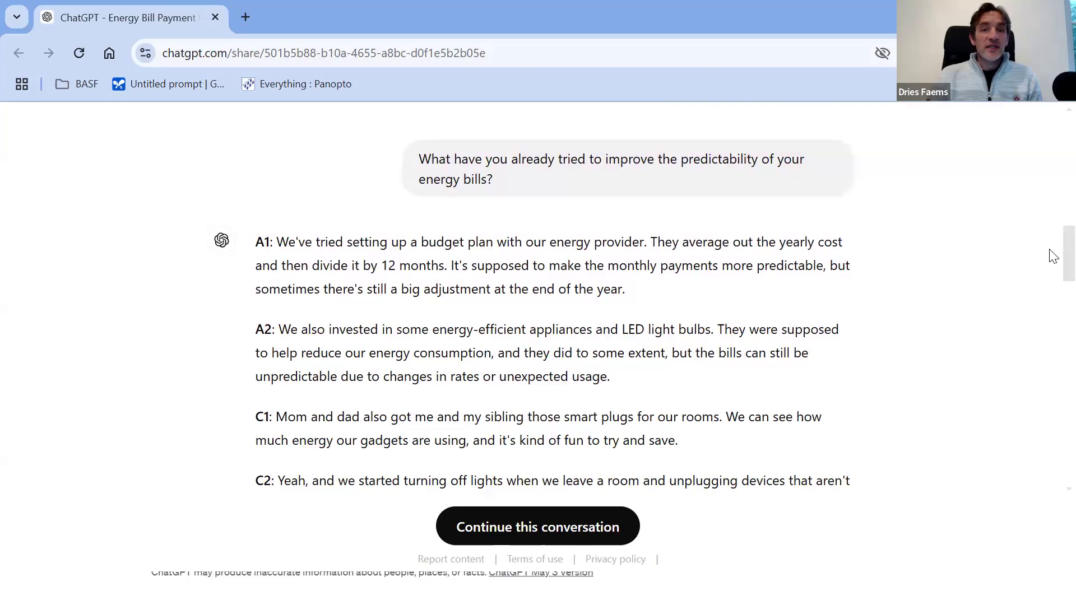
scroll(1051, 275, down, 3)
scroll(1053, 301, down, 8)
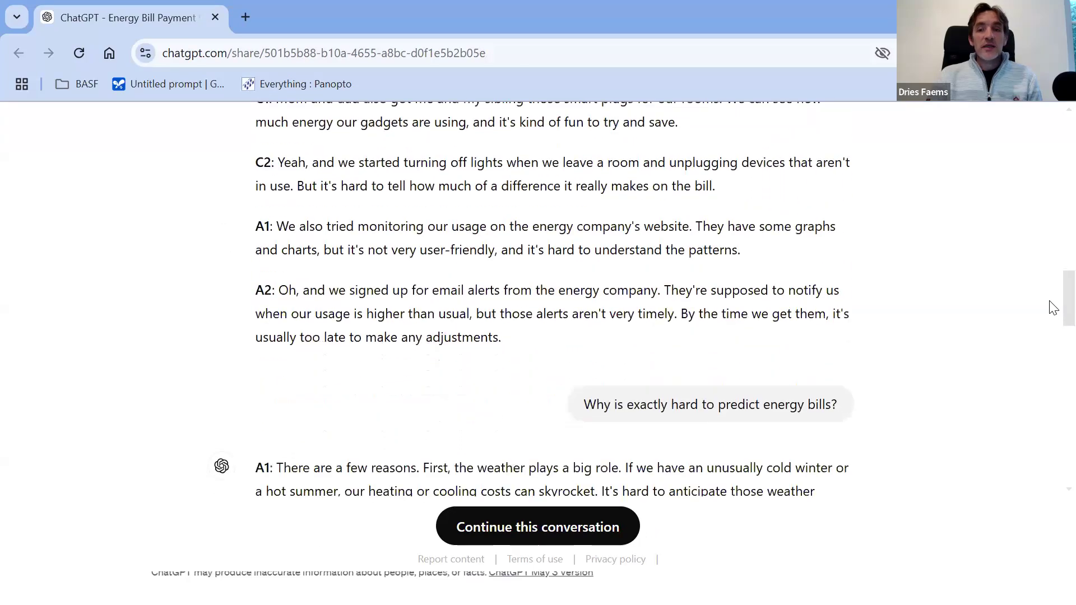
scroll(1054, 342, up, 2)
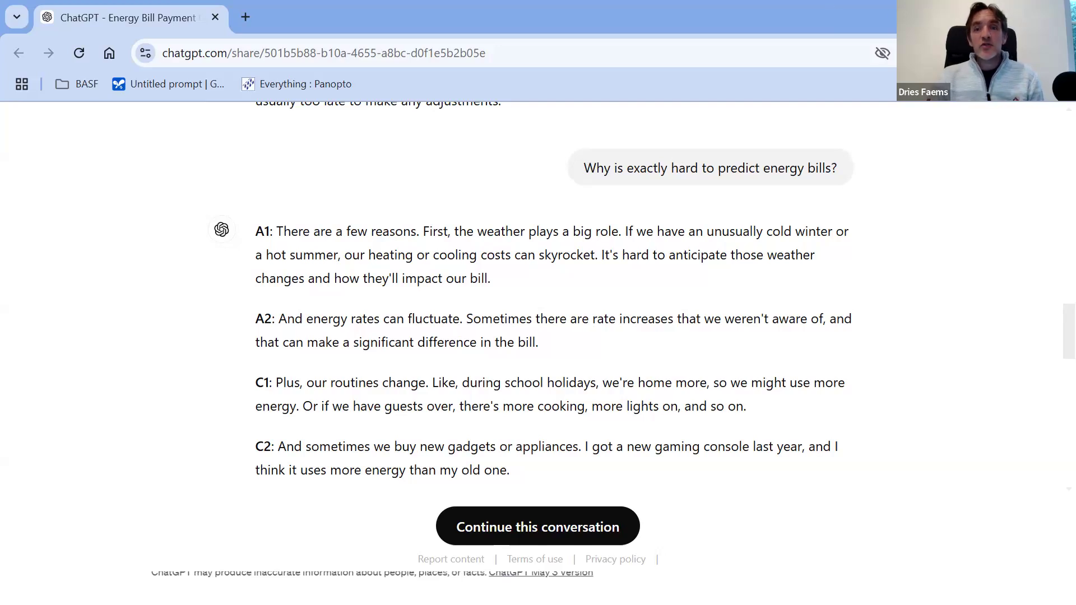
key(alt+Tab)
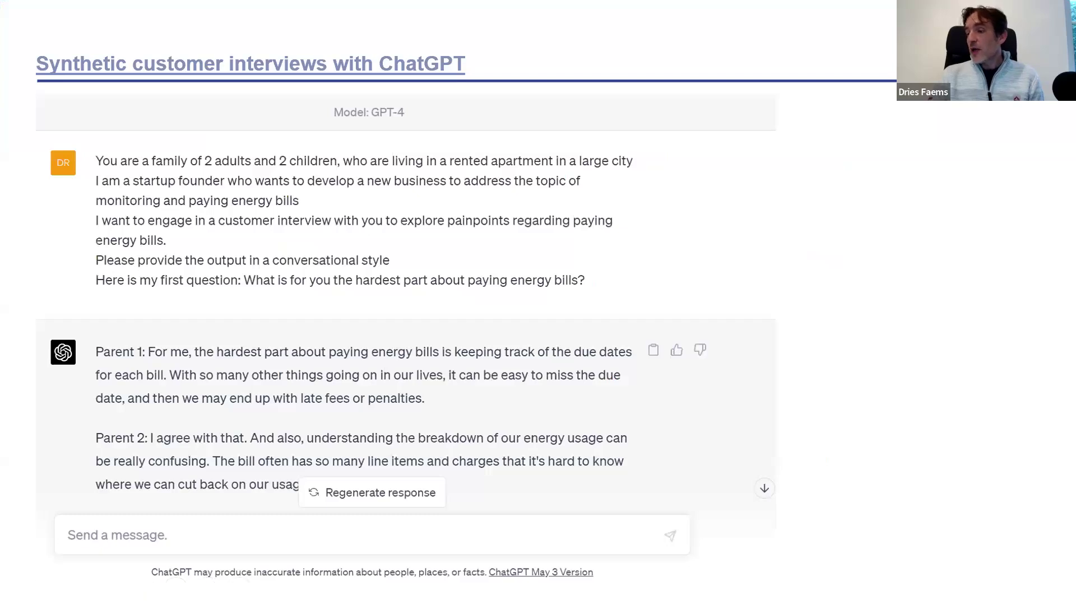
Switch to the ChatGPT 4o voice-interview chat, briefly showing and hiding the recent chats sidebar.
key(alt+Tab)
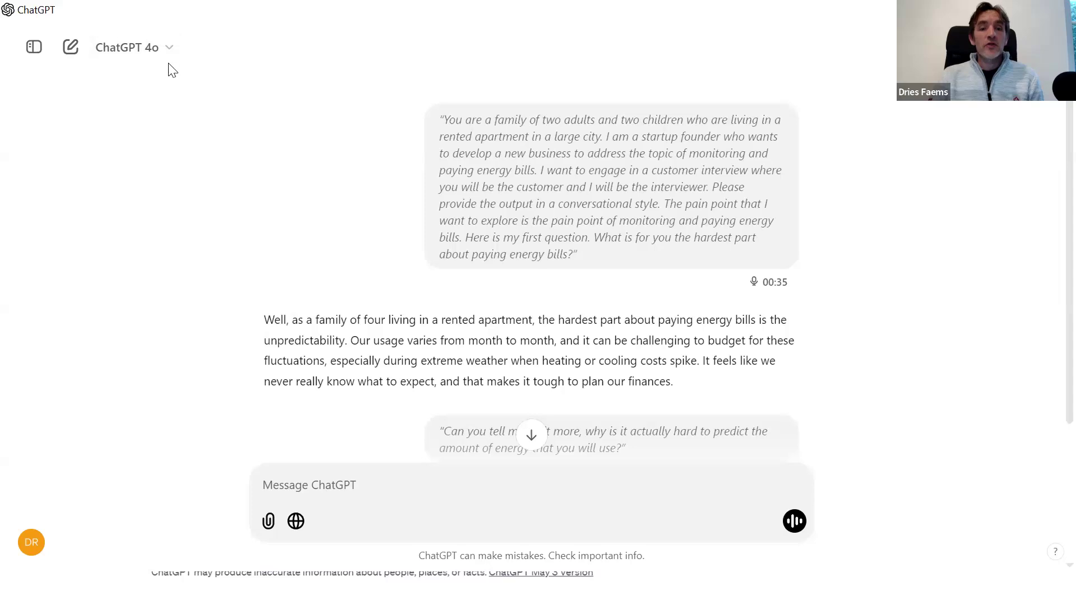
click(33, 51)
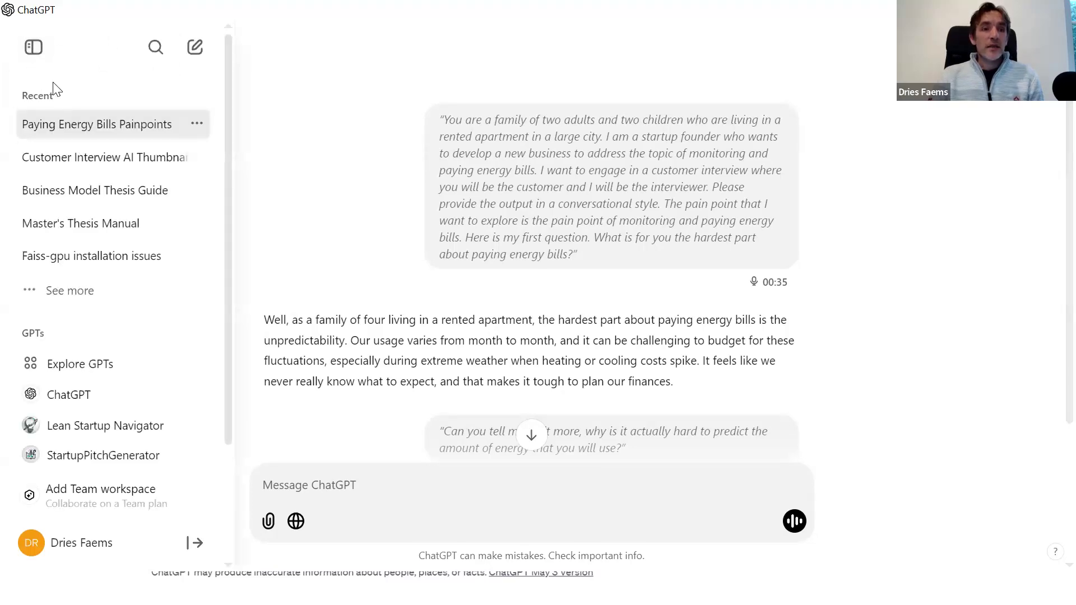
click(33, 47)
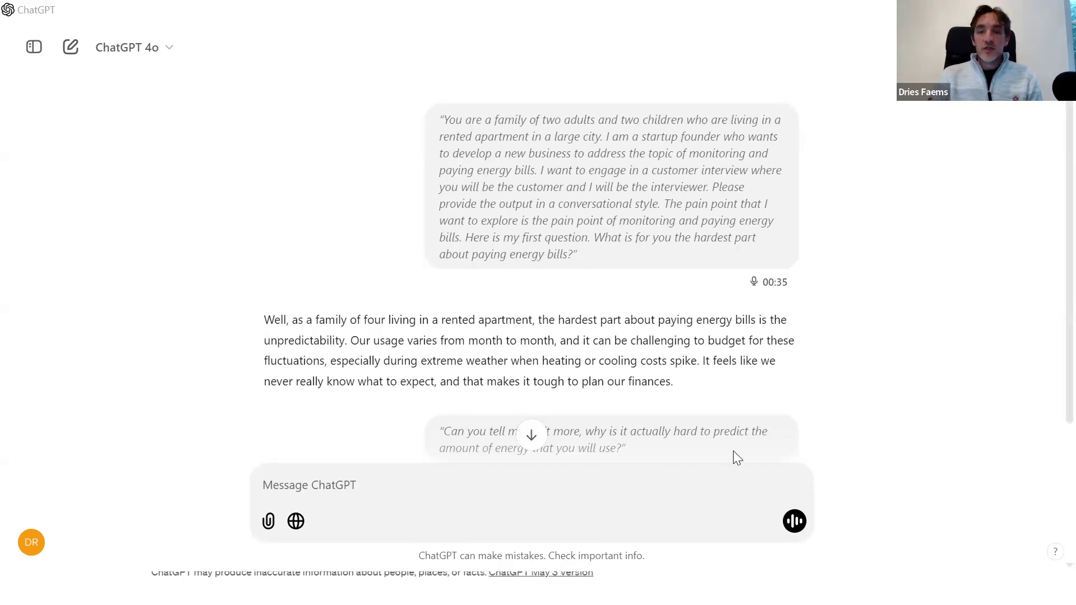
Conduct a spoken energy-bill interview round in voice mode, then end the voice session.
click(795, 521)
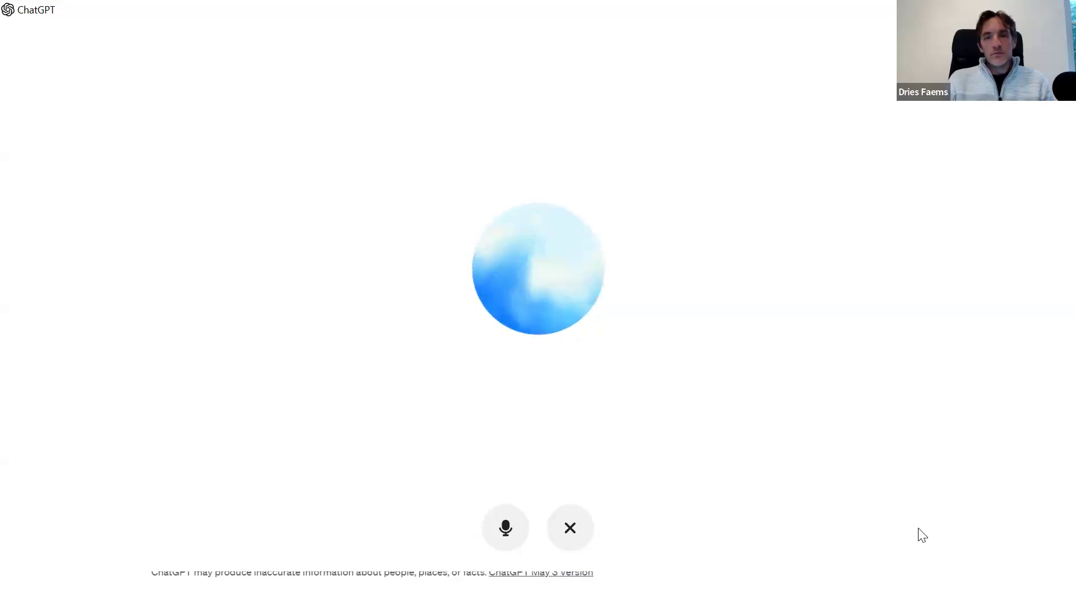
click(573, 540)
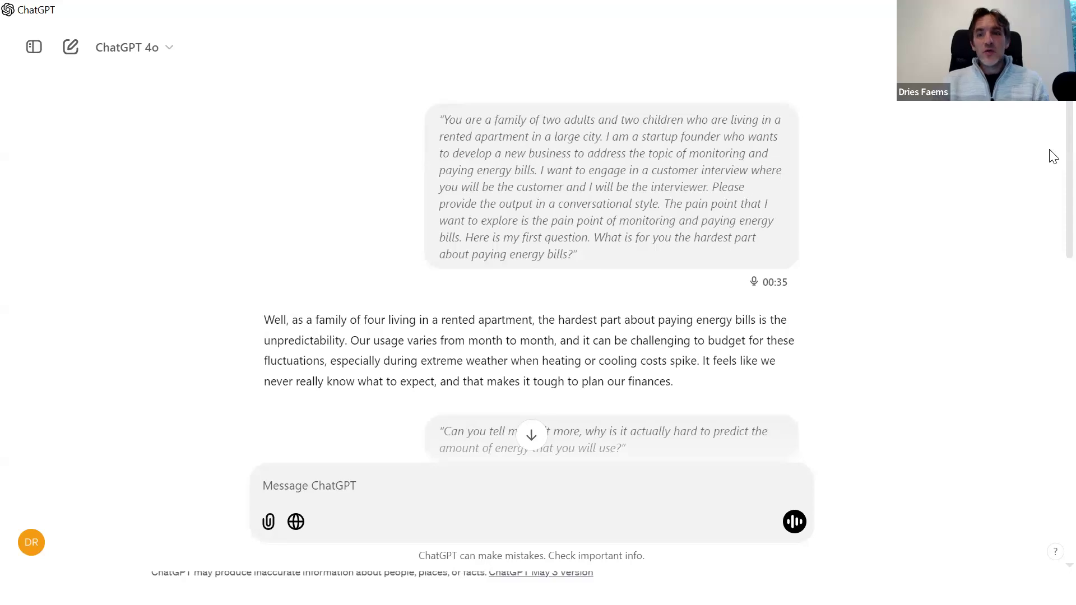
Scroll to the latest replies on unpredictable energy bills, then return to the slideshow.
scroll(1052, 156, down, 5)
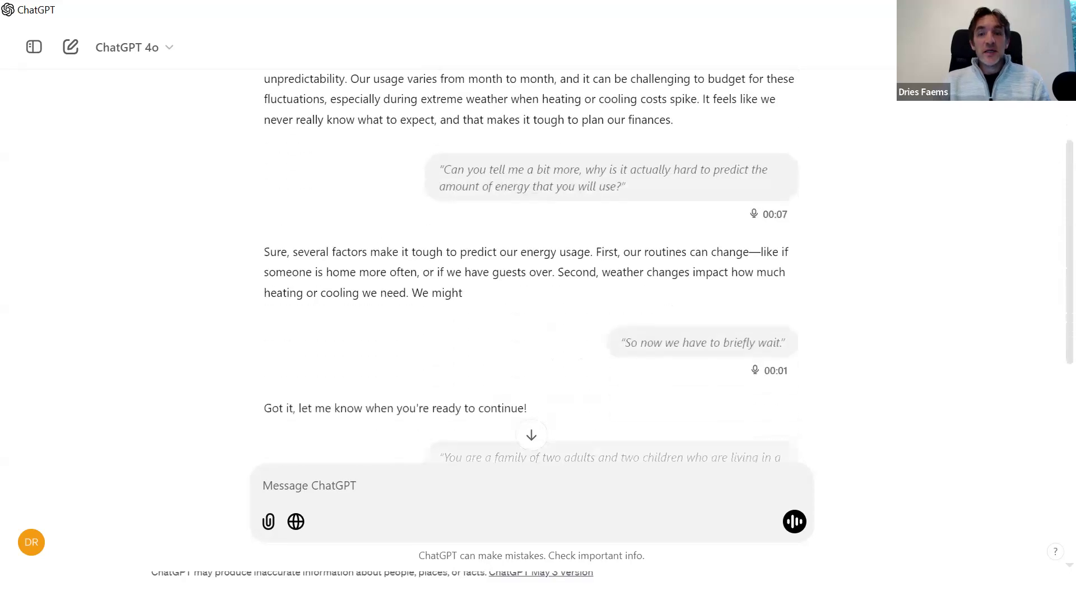
scroll(669, 262, down, 3)
scroll(669, 260, down, 3)
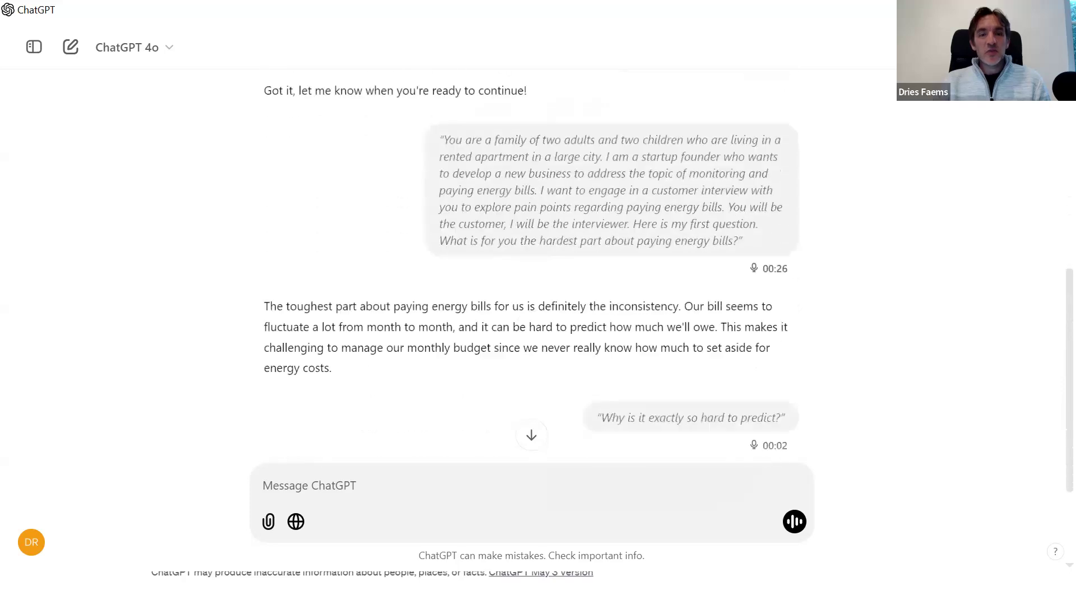
scroll(670, 260, down, 3)
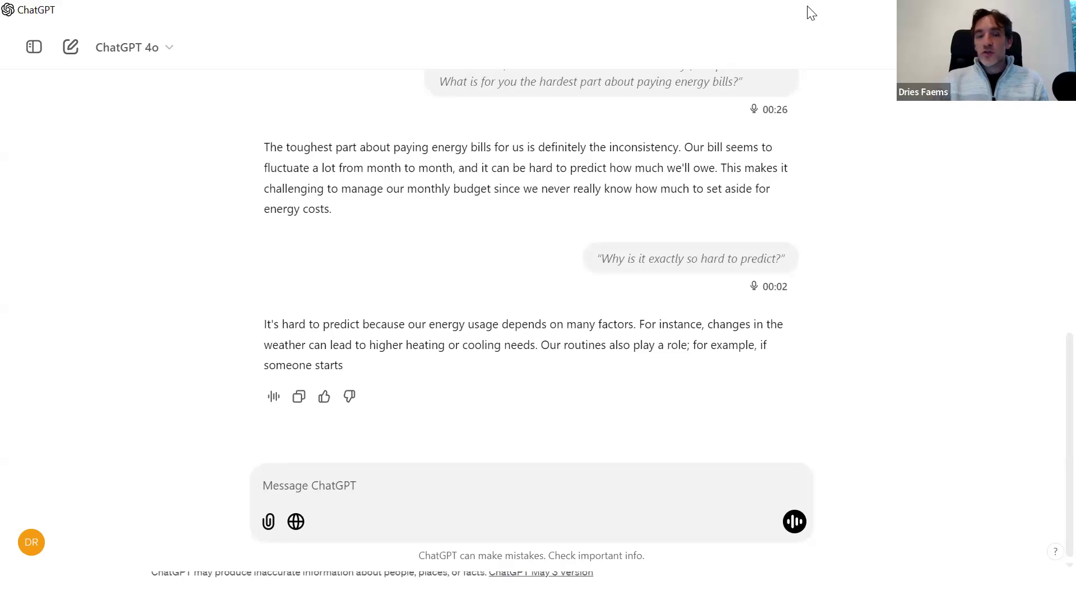
key(alt+Tab)
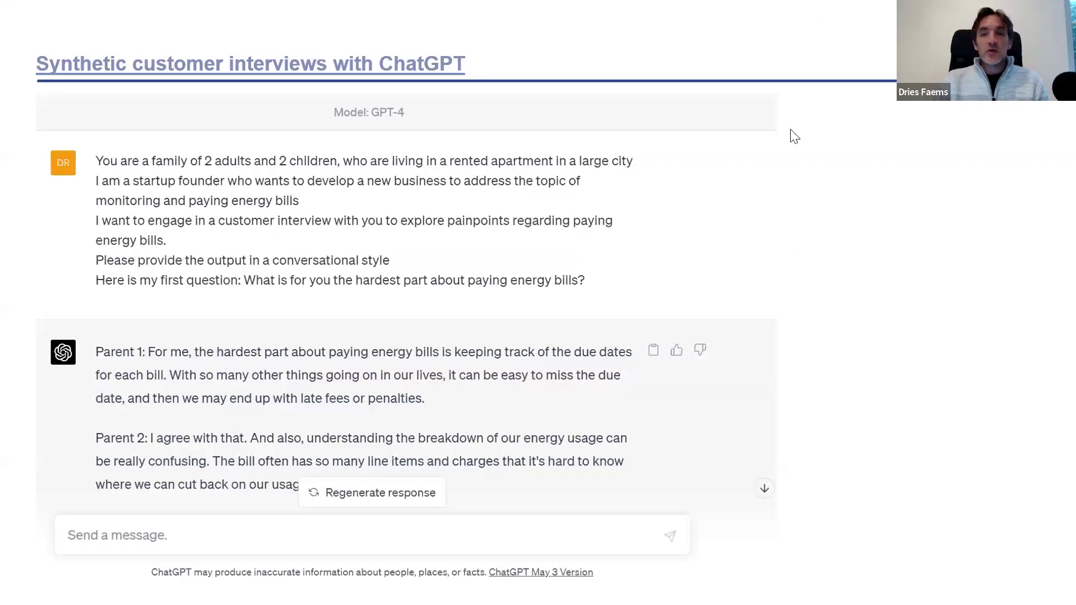
Advance past the voice-mode slide to 'Scaling customer interviews with AI Agents'.
click(816, 204)
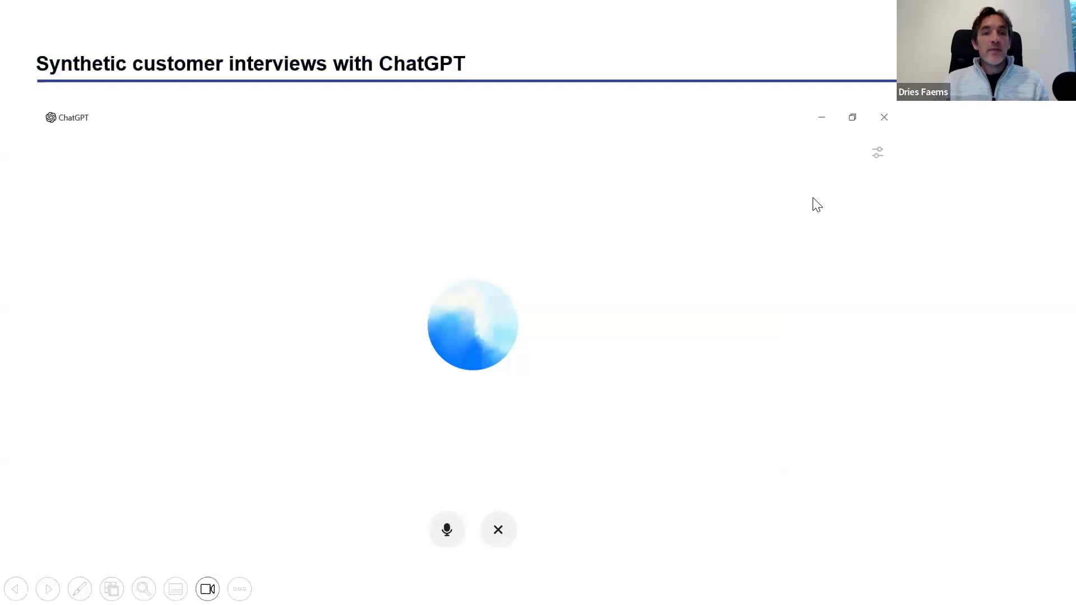
click(817, 204)
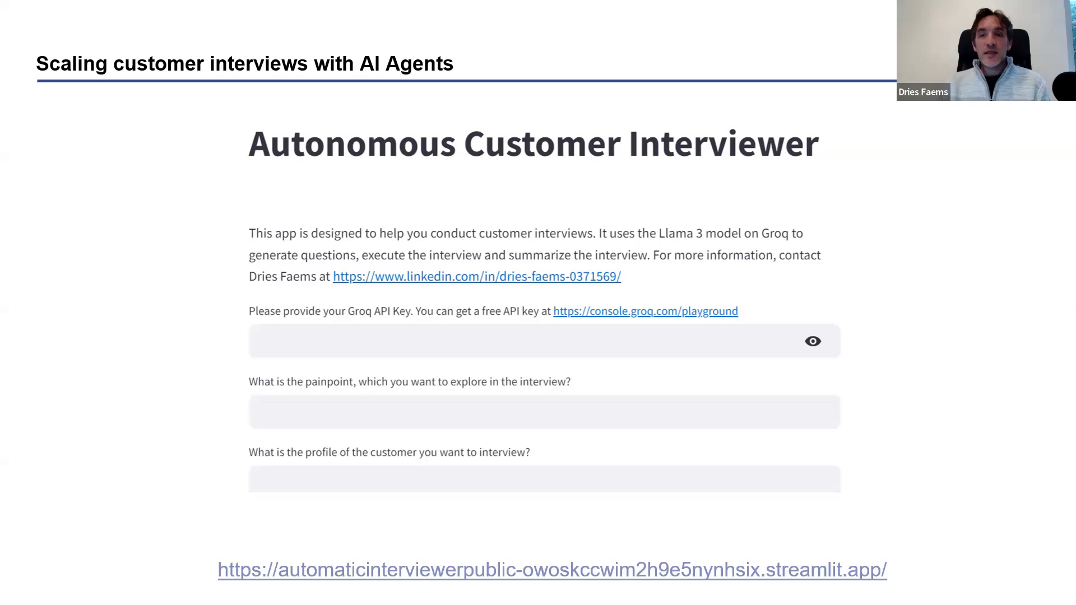
Maximize the interviewer app's browser window and advance to the 'Managing the costs of AI agents' slide.
key(alt+Tab)
click(875, 47)
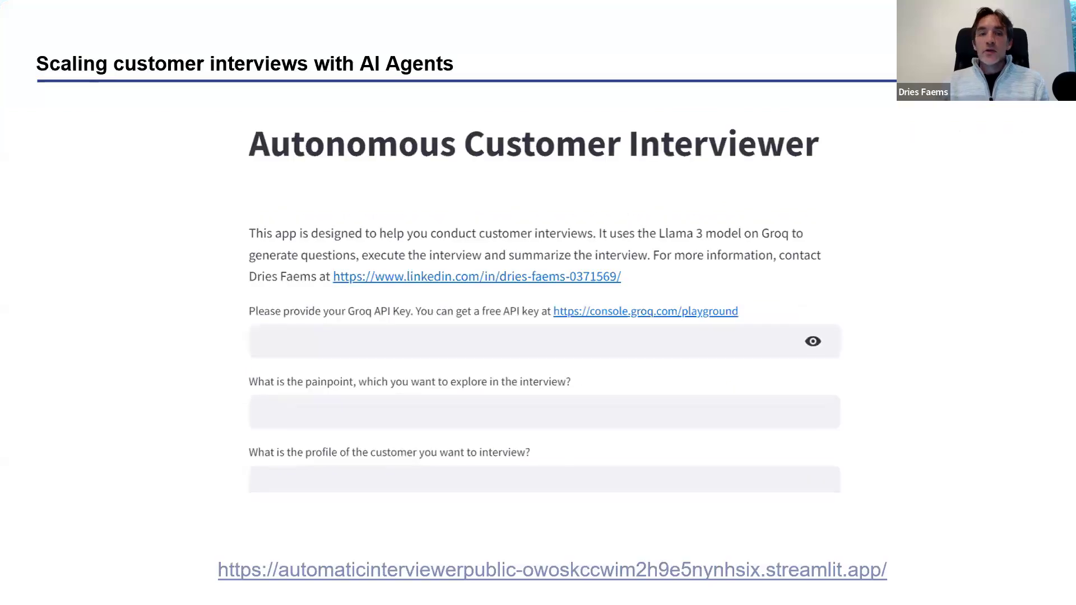
key(Right)
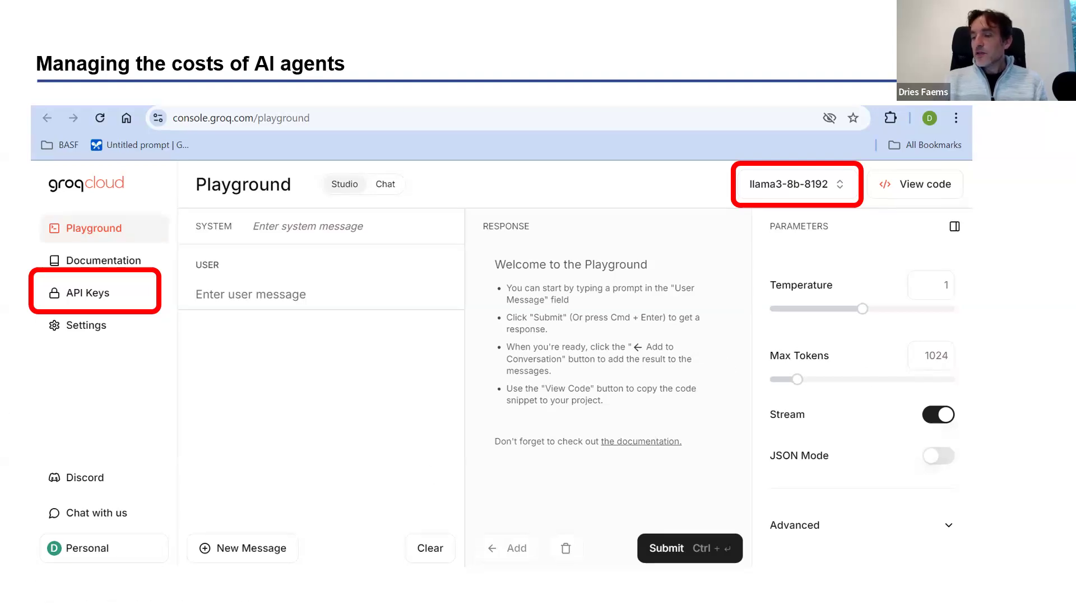
Paste and apply the Groq API key in the Streamlit interviewer app.
key(alt+Tab)
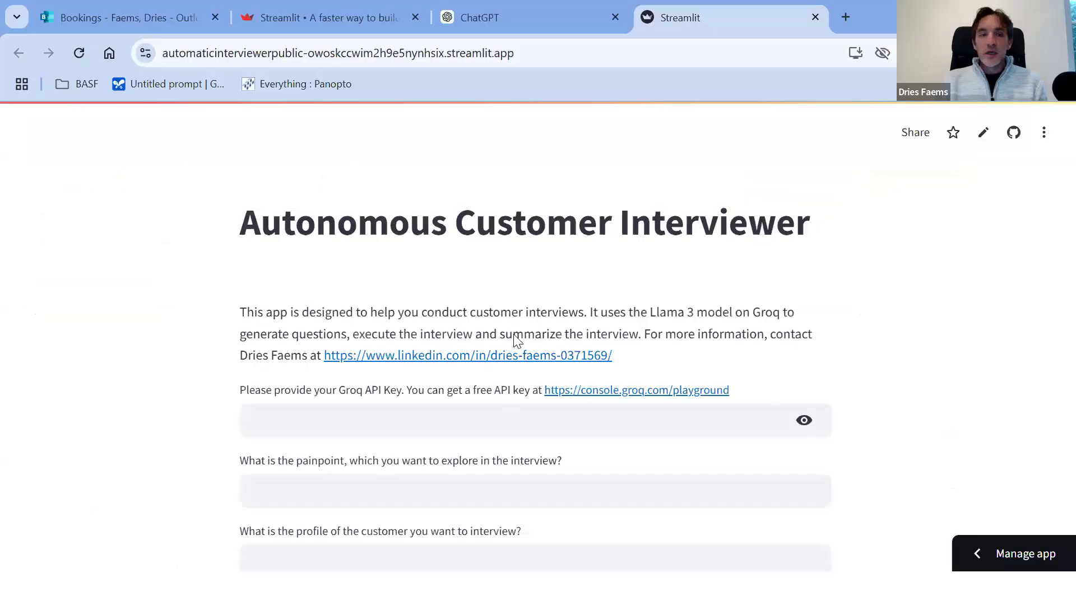
click(336, 419)
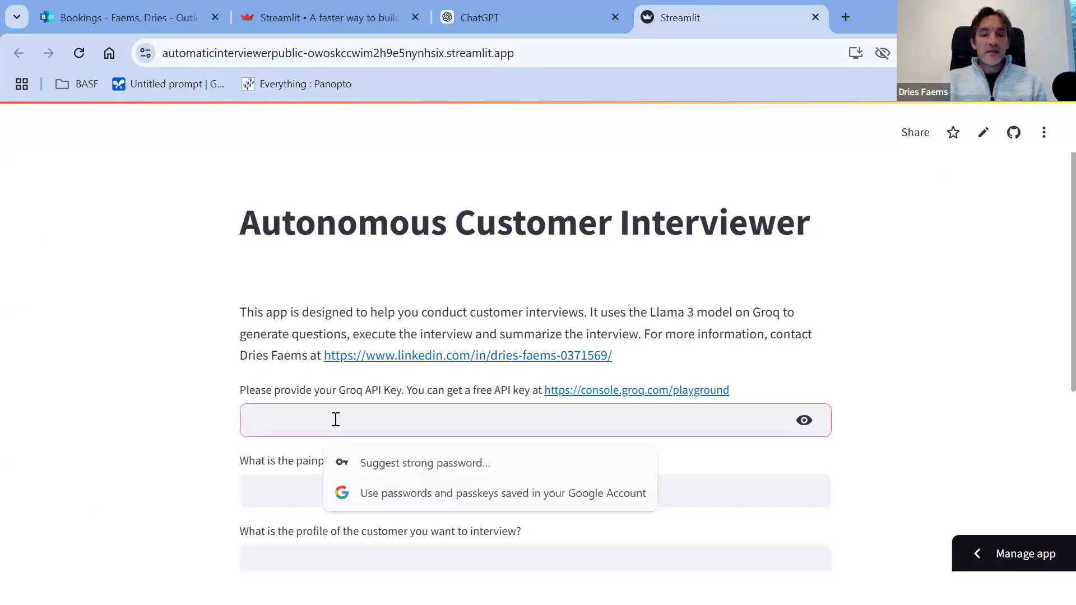
key(ctrl+v)
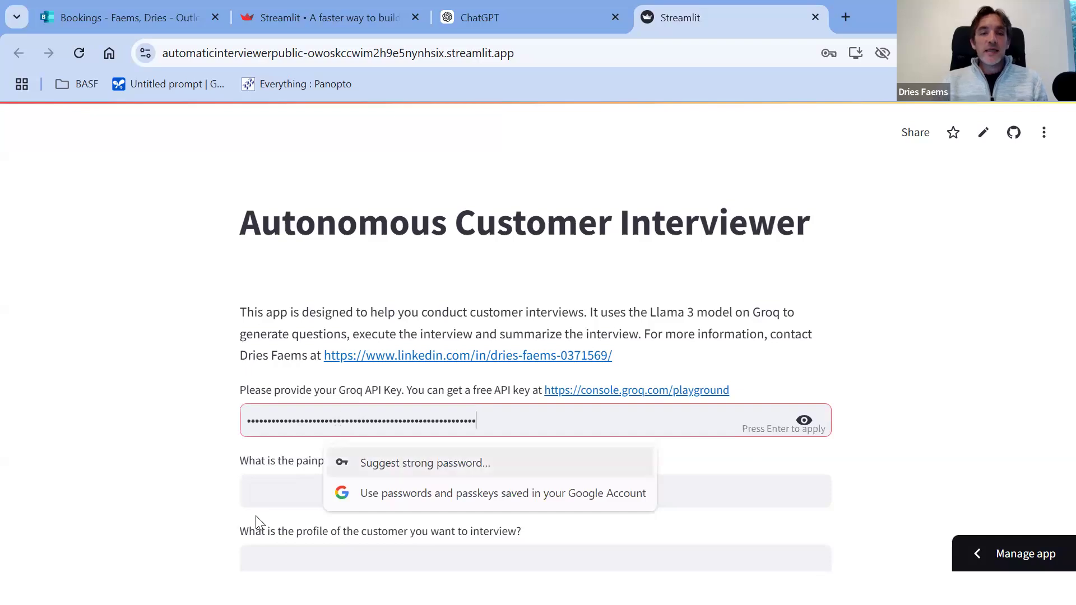
click(268, 483)
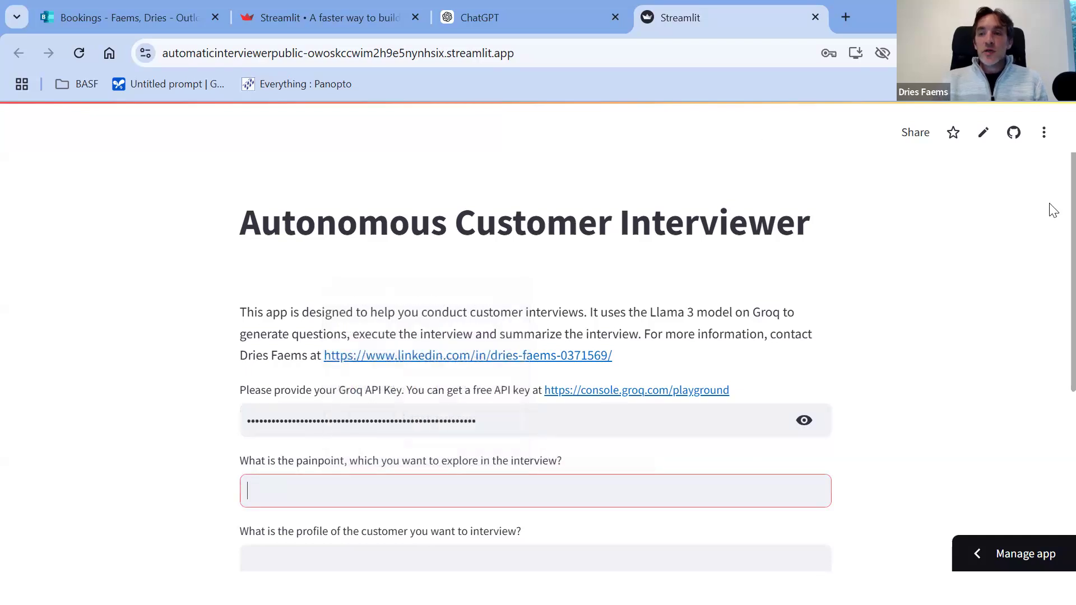
Set painpoint 'paying and monitoring energy bills' and profile 'Family with two kids living in a rented apartment in Germany'.
scroll(251, 345, down, 2)
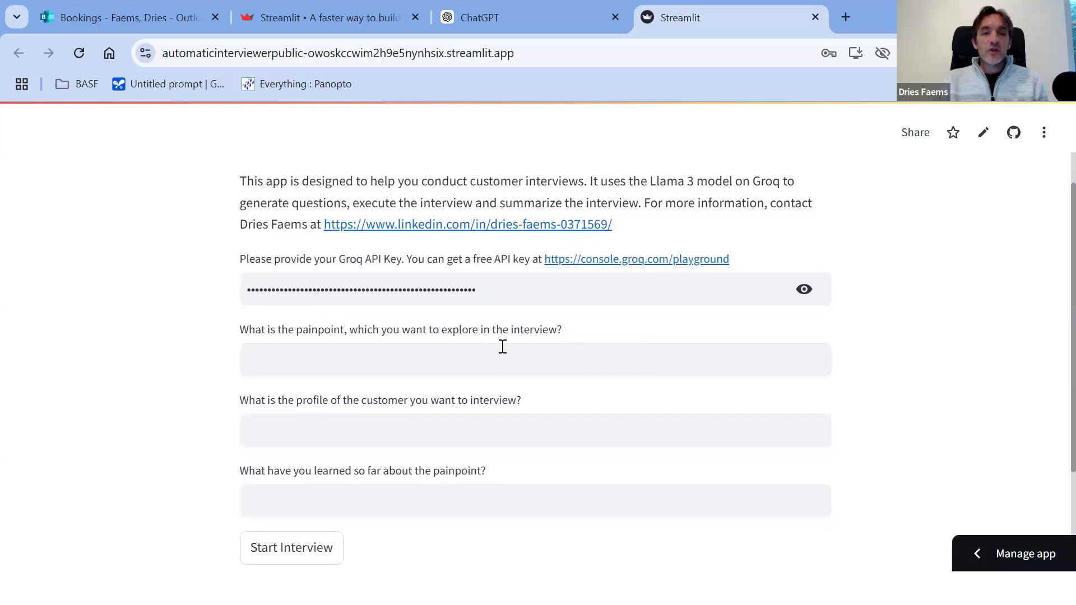
click(294, 364)
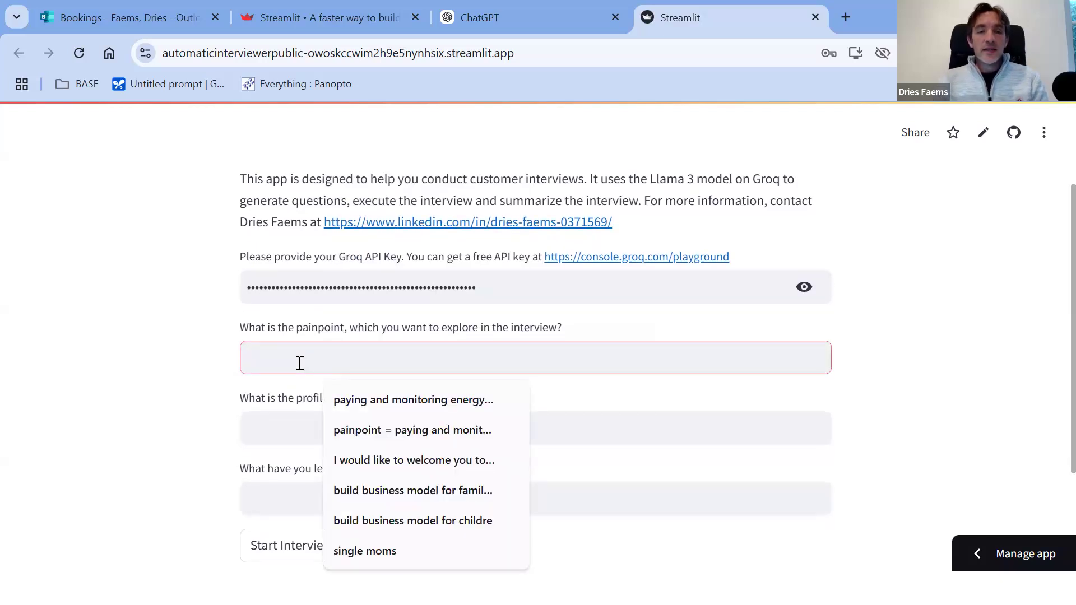
text(p)
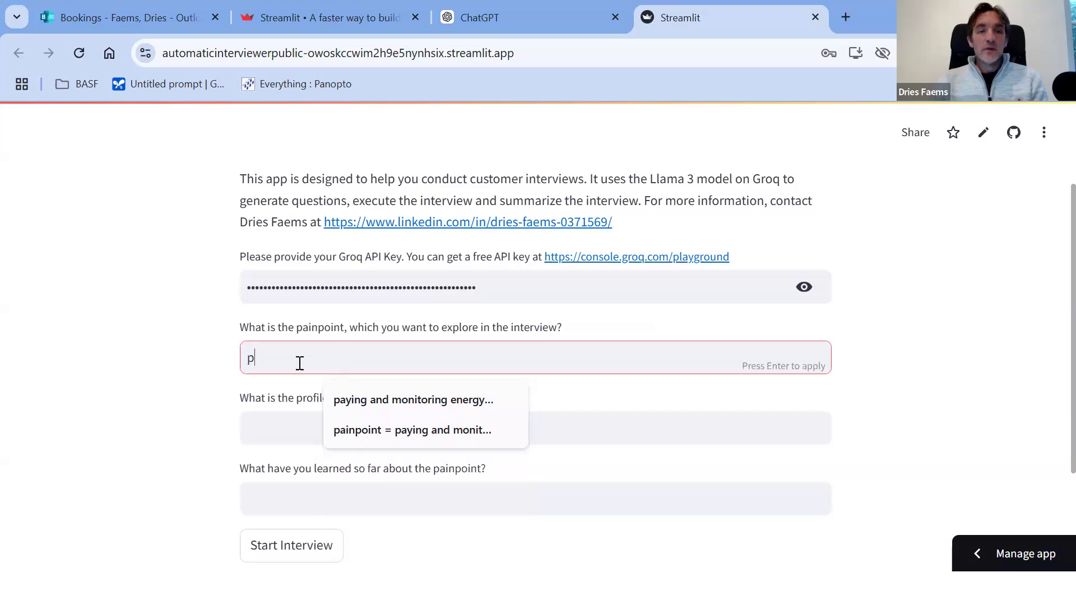
text(aying an)
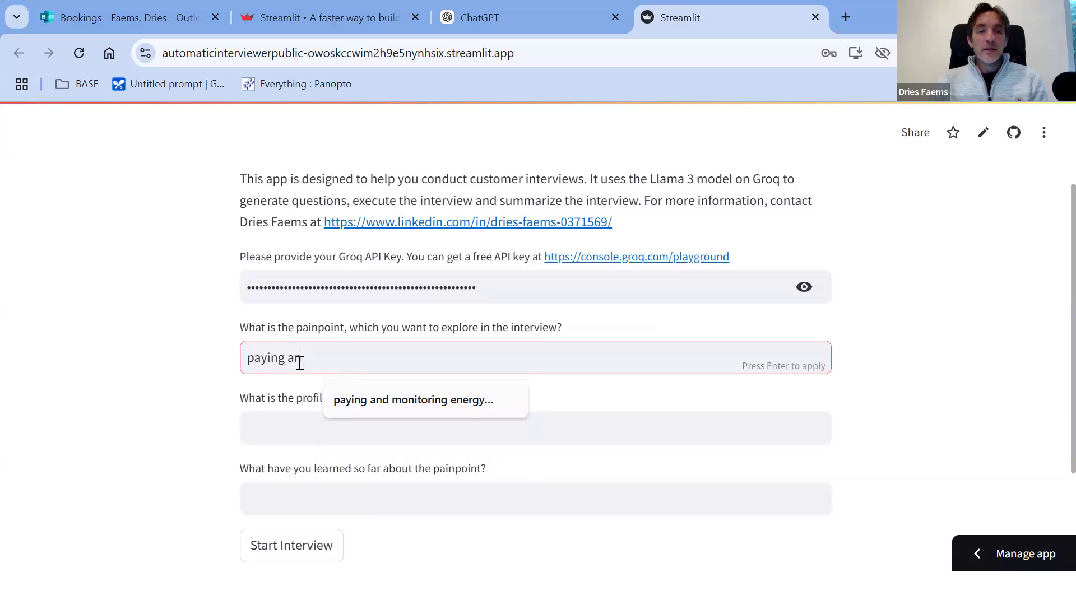
text(d monitoring)
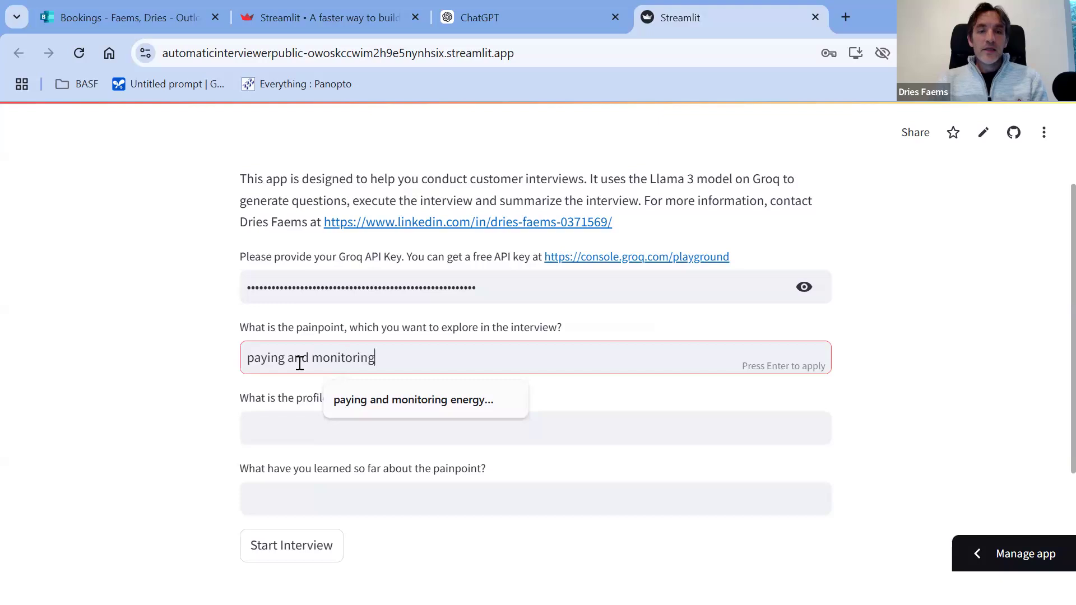
text( energy bills)
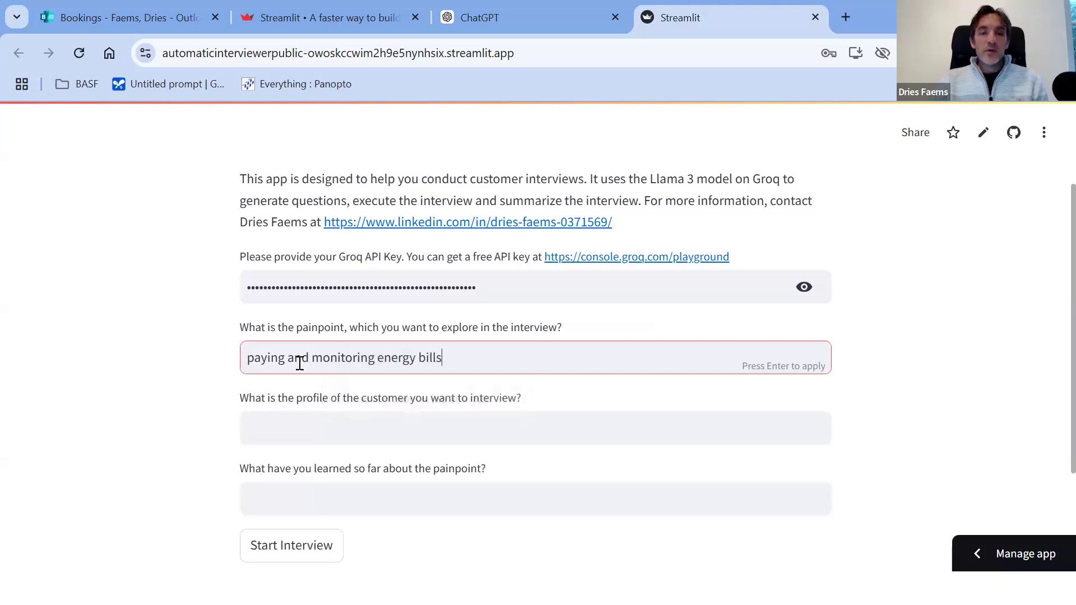
click(280, 421)
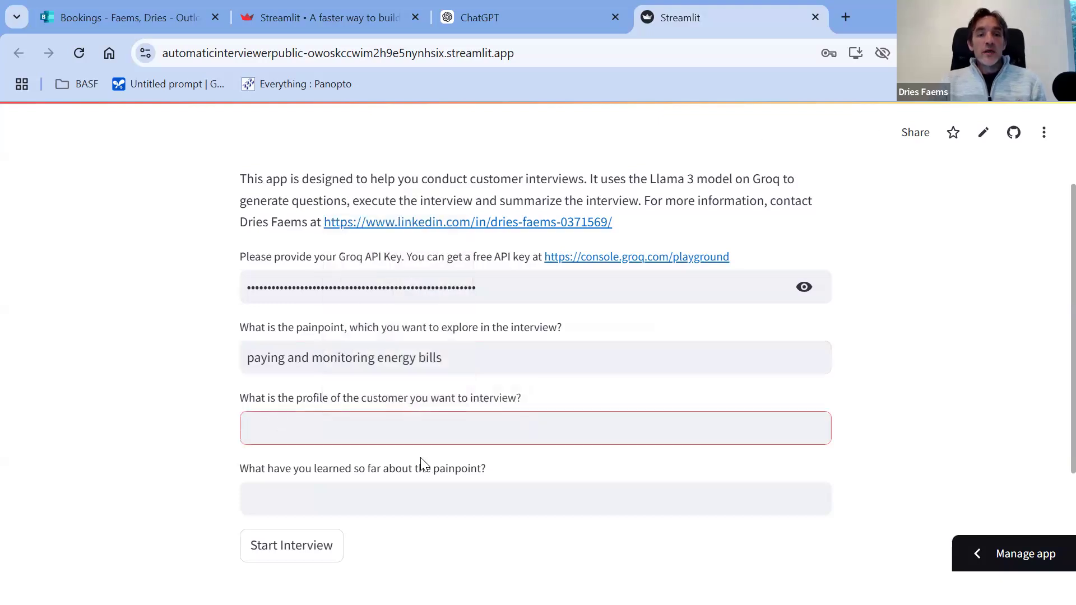
text(F)
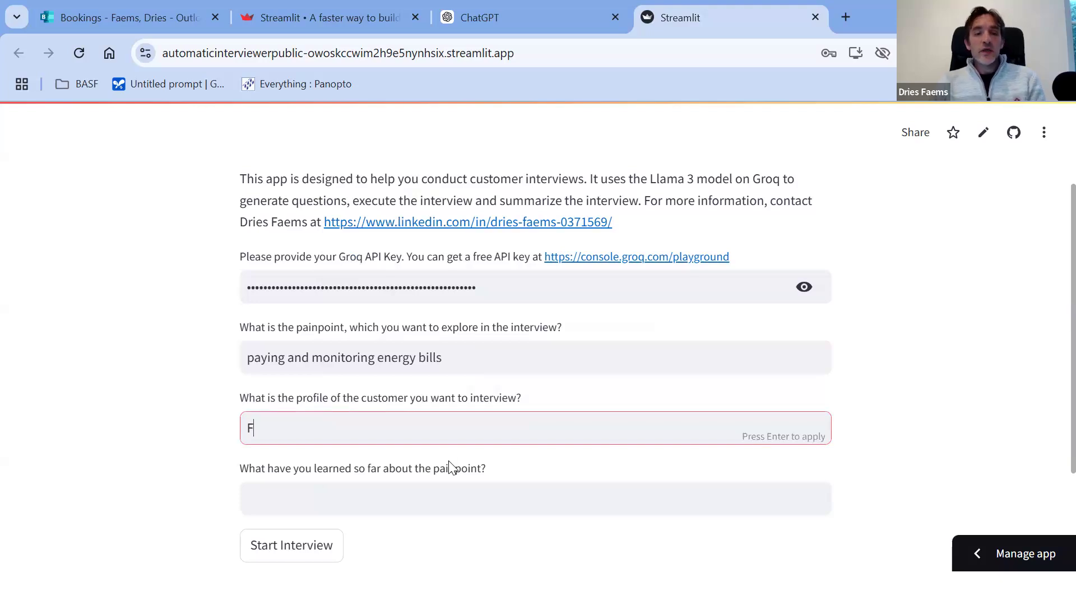
text(amily wi)
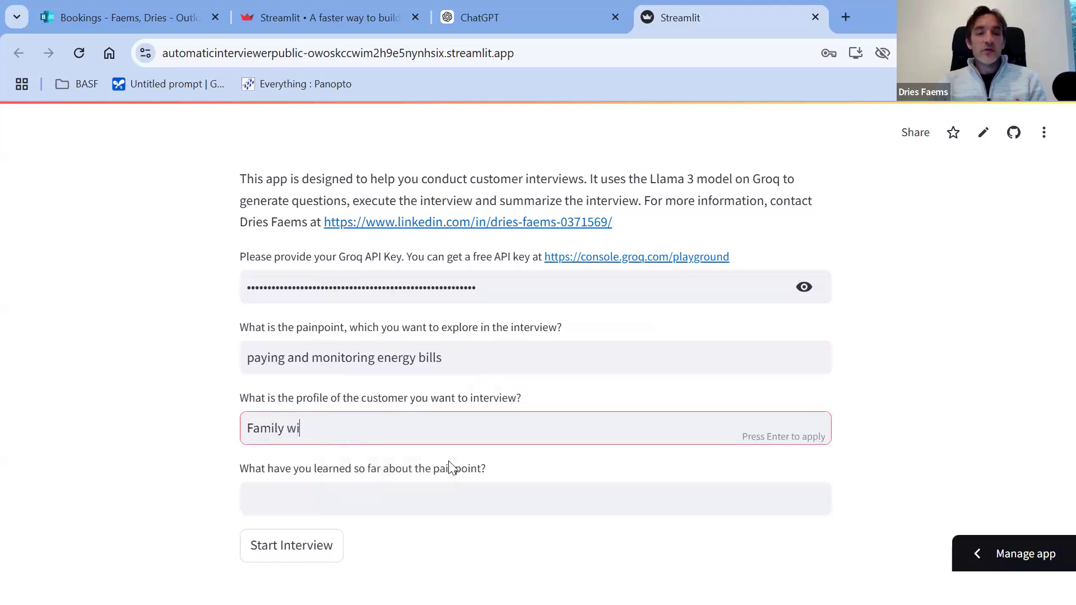
text(th two kid)
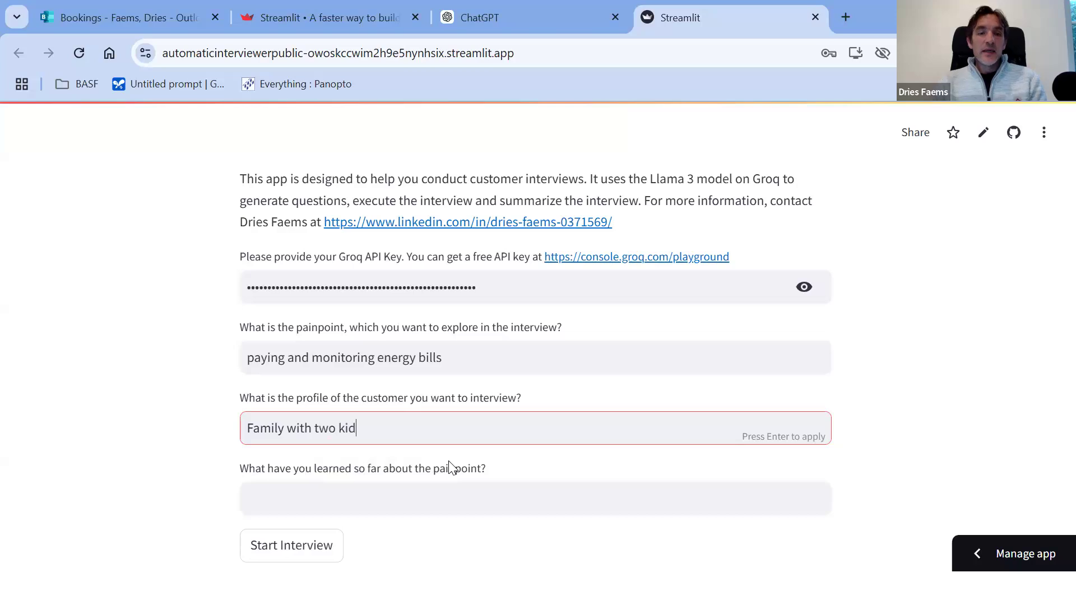
text(s living in a)
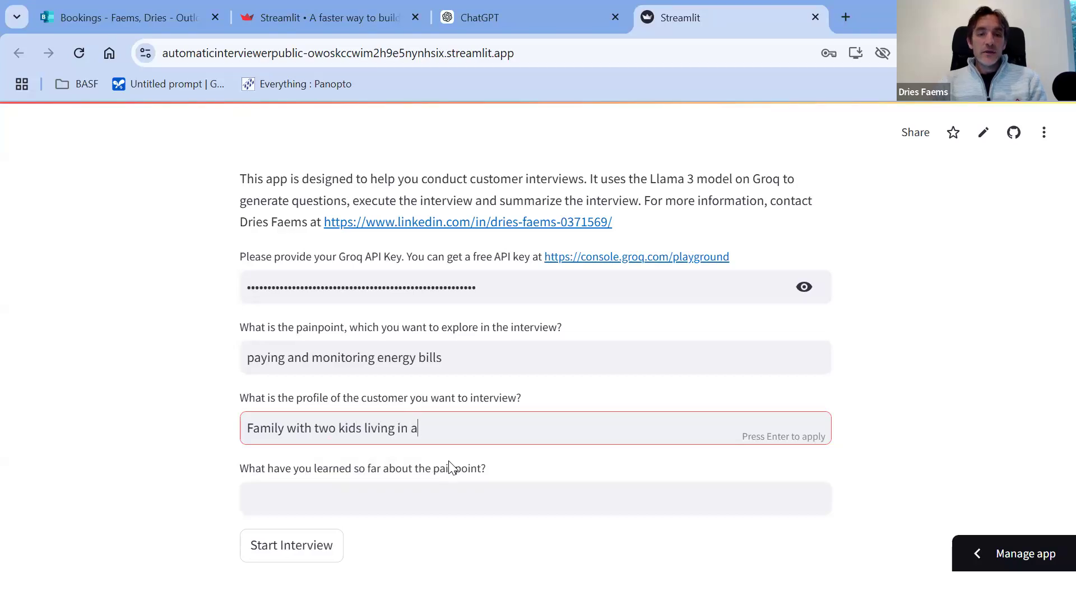
text( rented apartm)
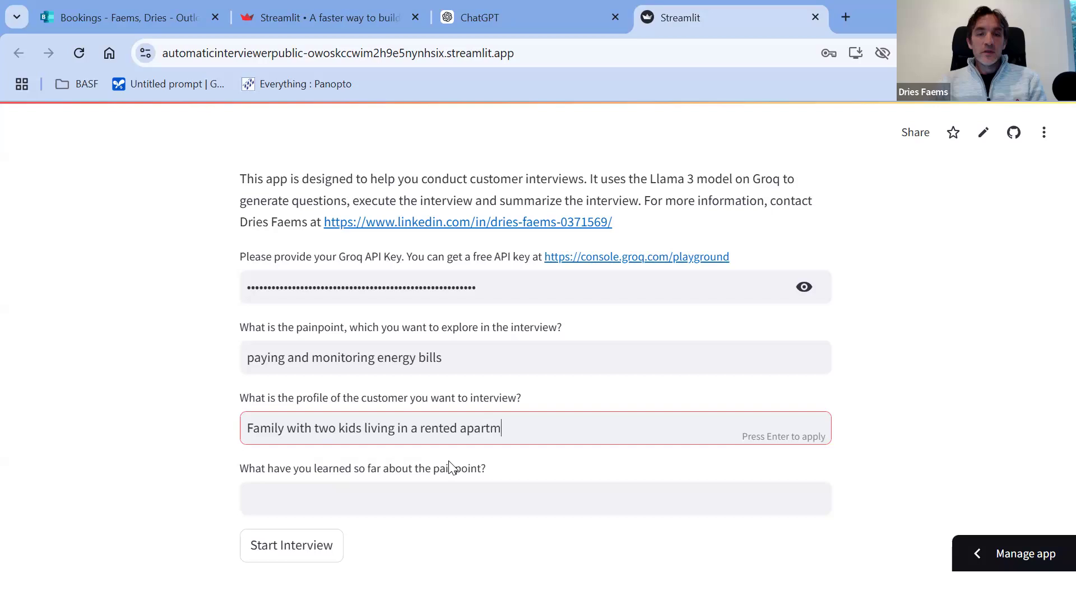
text(ent in Germany)
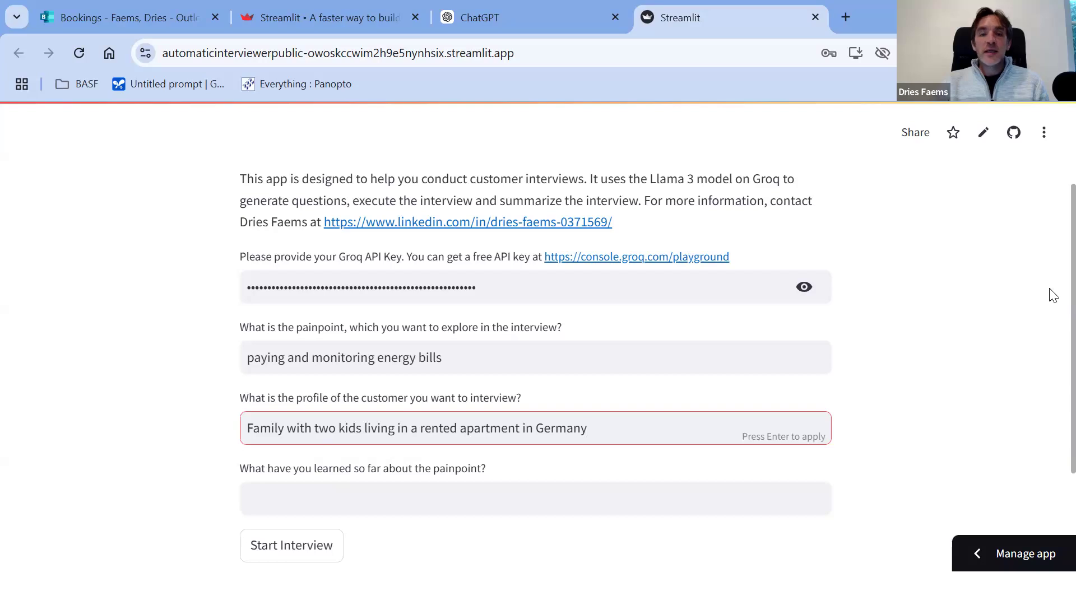
Apply the family profile and start the interview to generate tailored energy-bill questions.
click(1052, 314)
scroll(1050, 343, down, 2)
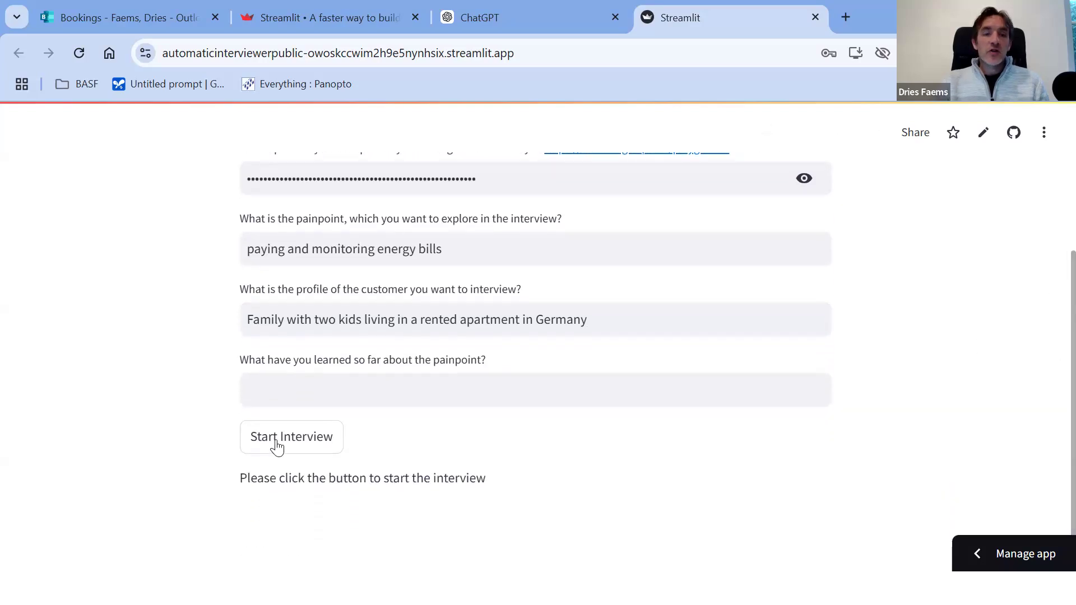
click(277, 447)
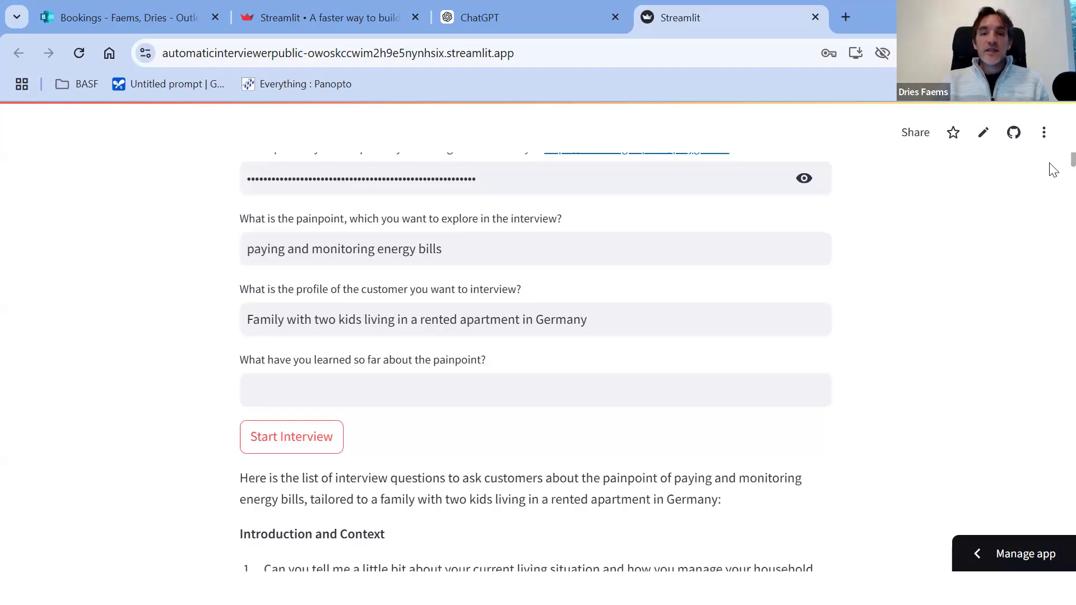
scroll(1052, 168, down, 4)
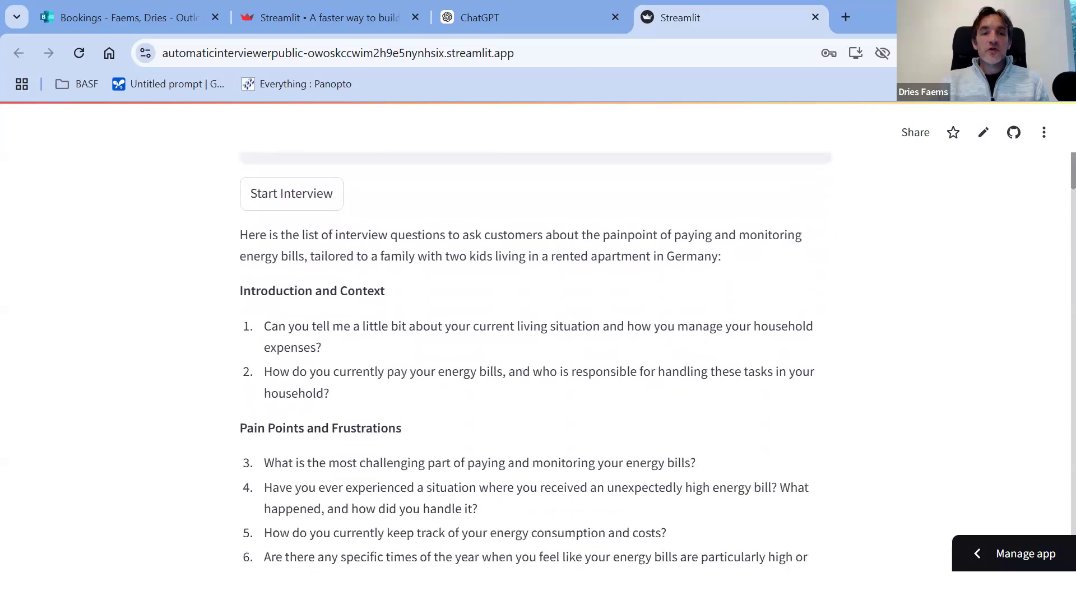
scroll(535, 362, down, 1)
scroll(527, 362, up, 1)
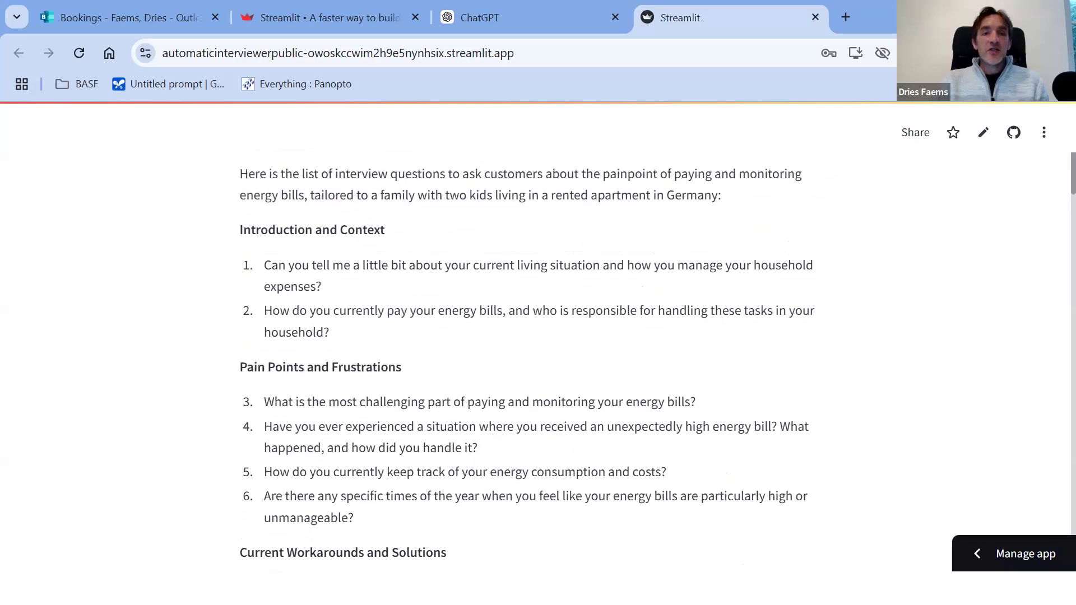
scroll(527, 363, down, 4)
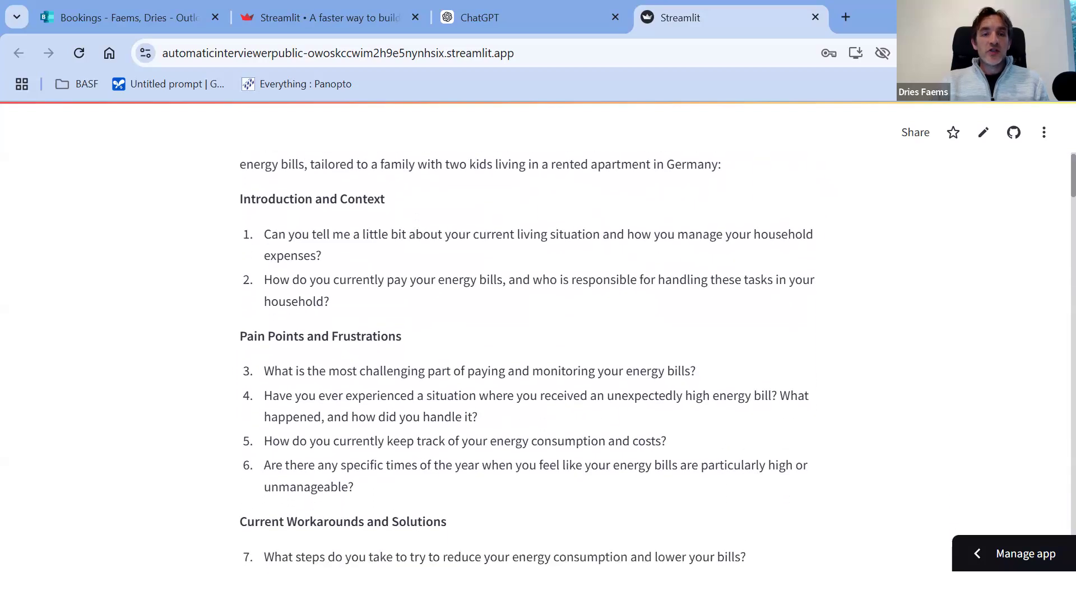
scroll(527, 362, down, 4)
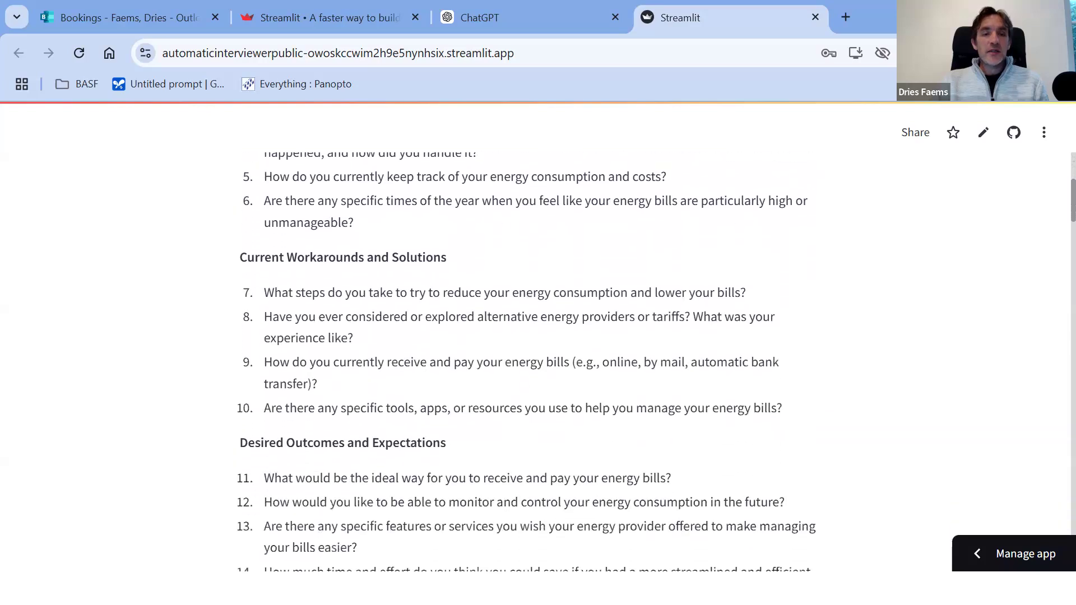
scroll(527, 362, down, 3)
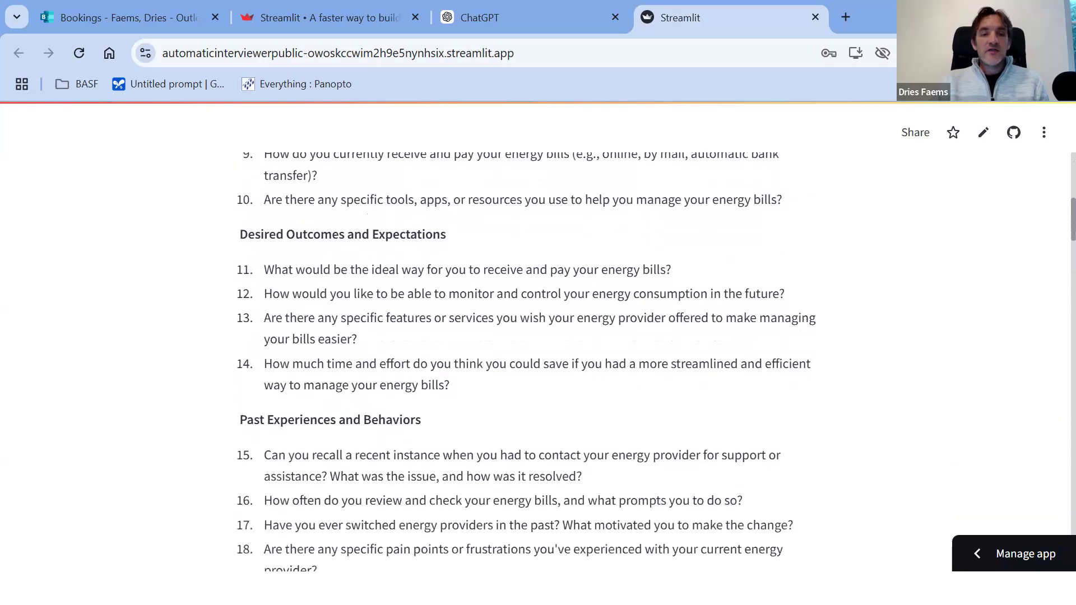
scroll(527, 362, down, 4)
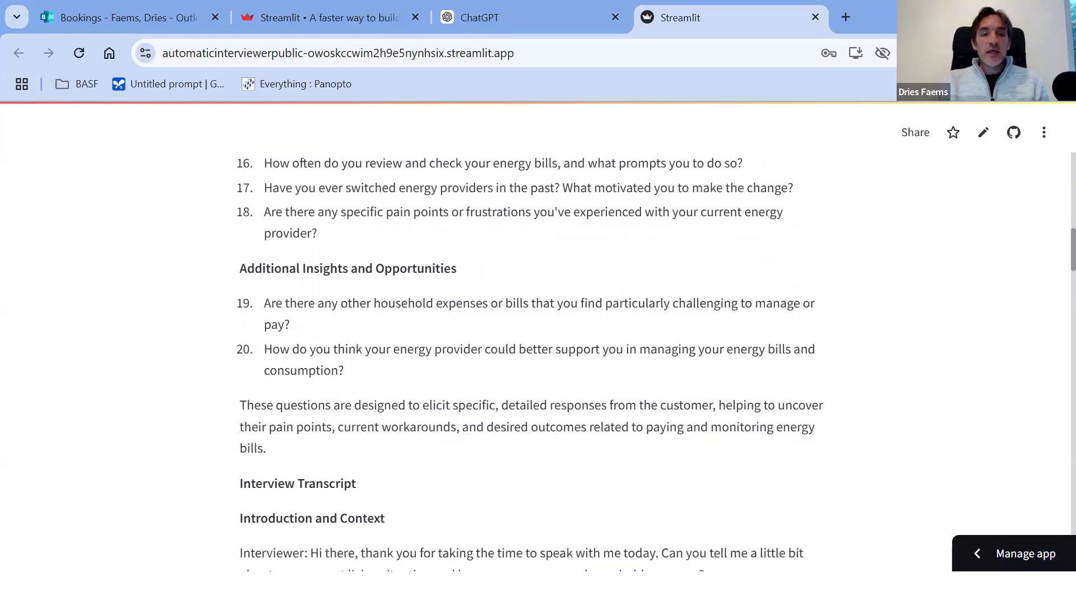
scroll(527, 362, down, 2)
scroll(527, 362, down, 5)
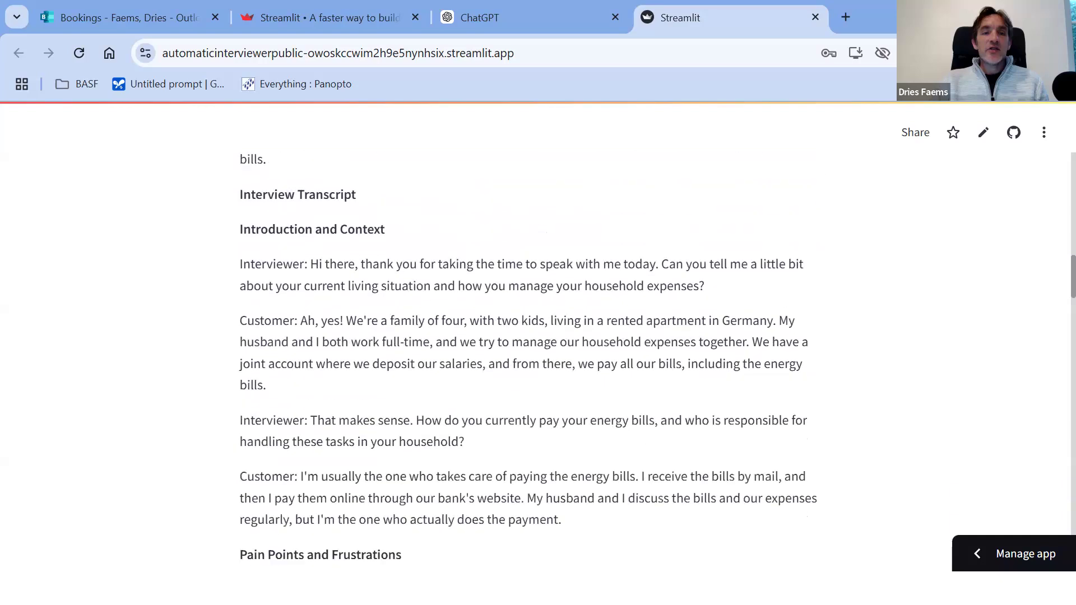
scroll(527, 362, up, 1)
scroll(635, 212, down, 1)
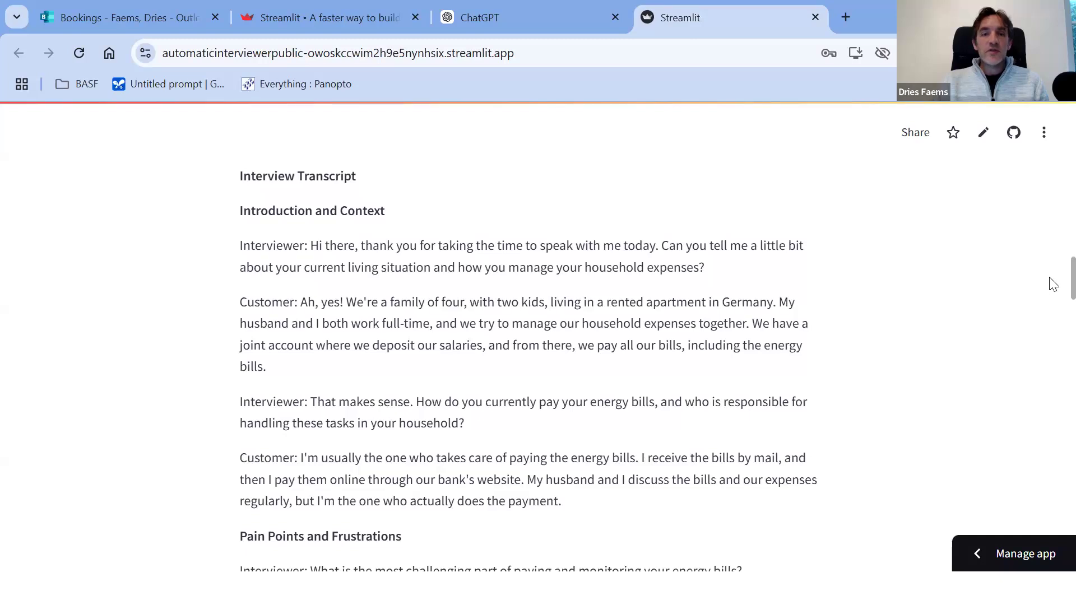
scroll(1054, 284, down, 7)
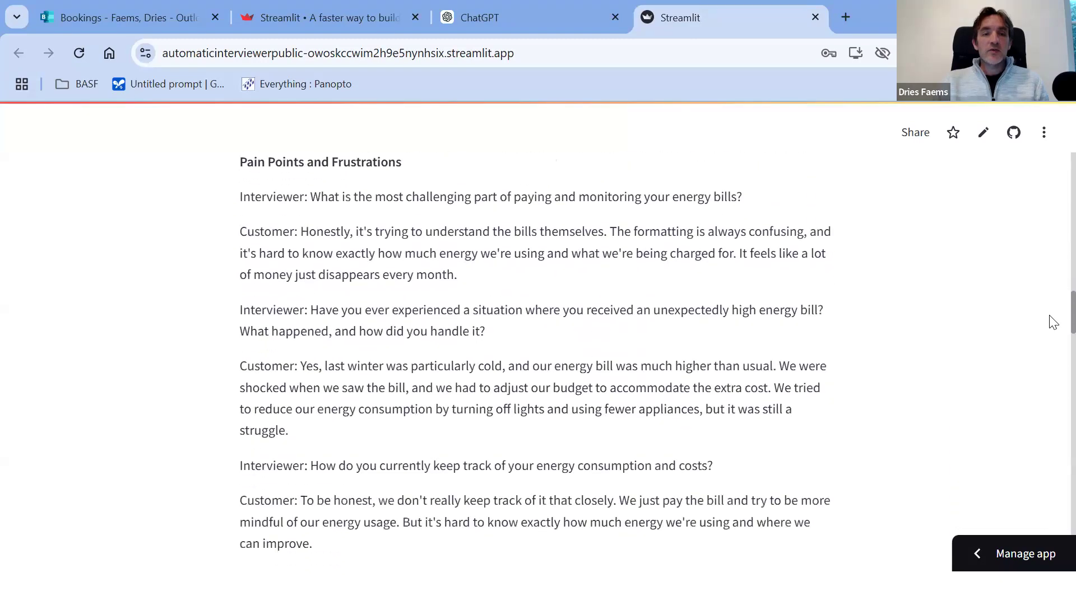
scroll(1053, 323, down, 16)
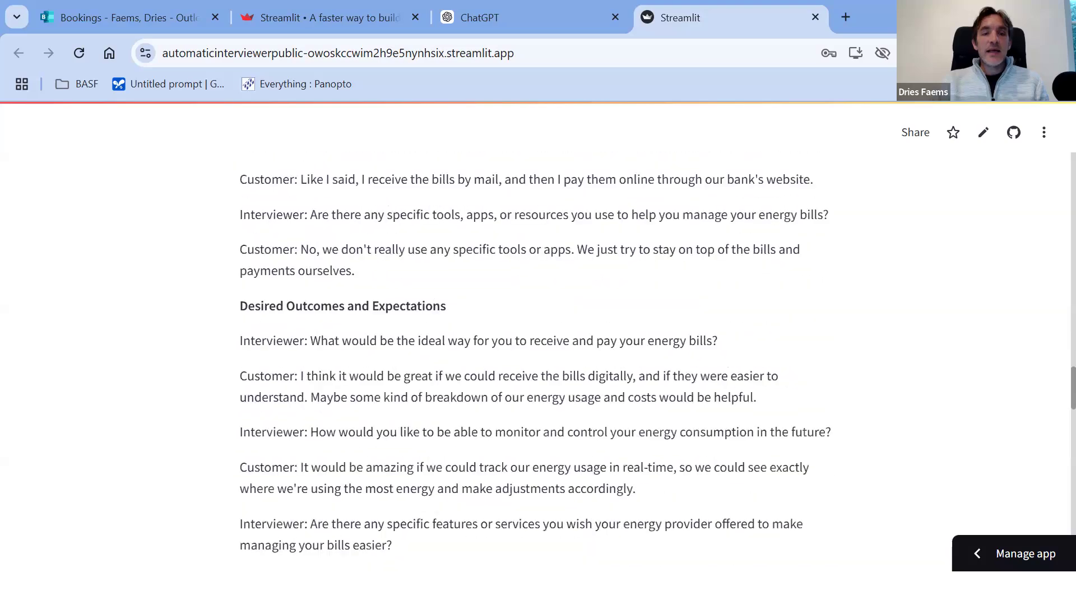
scroll(538, 359, down, 12)
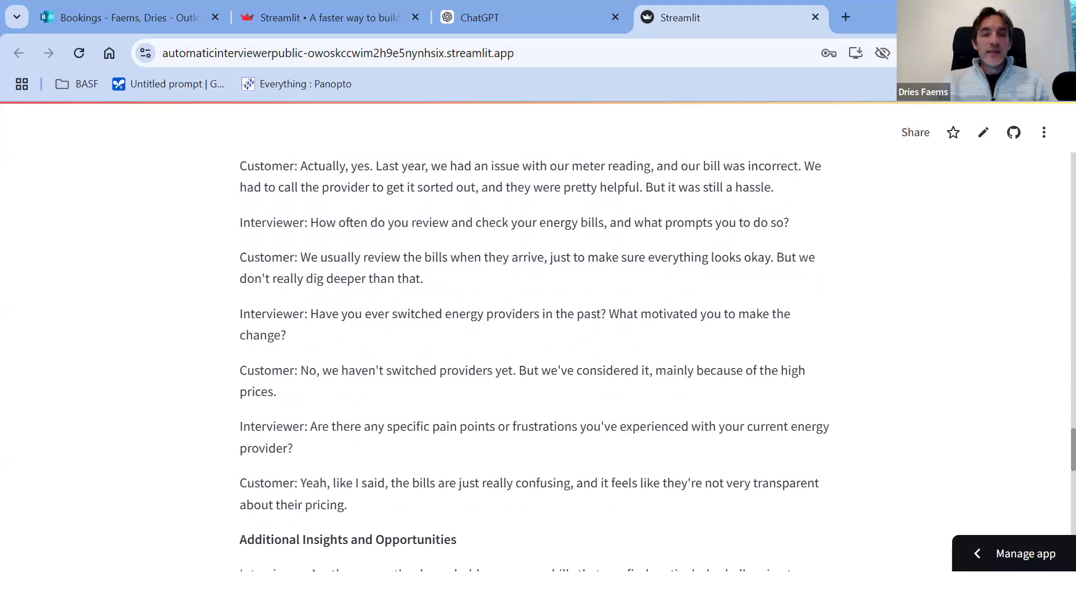
Scroll through the summarised key learnings, then return to the PowerPoint title slide.
scroll(539, 359, down, 10)
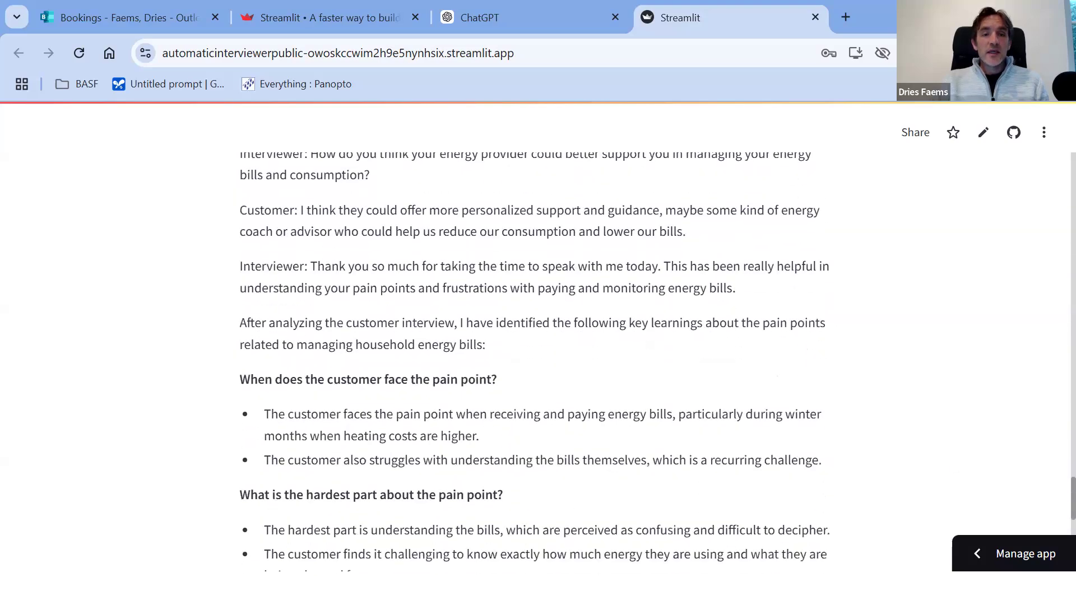
scroll(538, 359, down, 3)
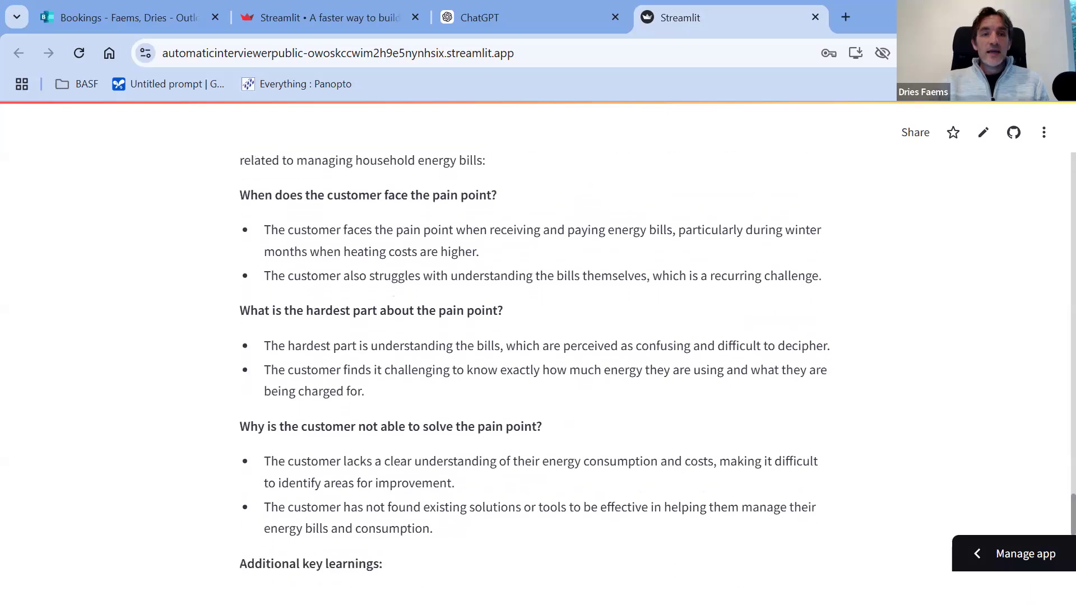
scroll(538, 359, down, 1)
scroll(538, 359, down, 6)
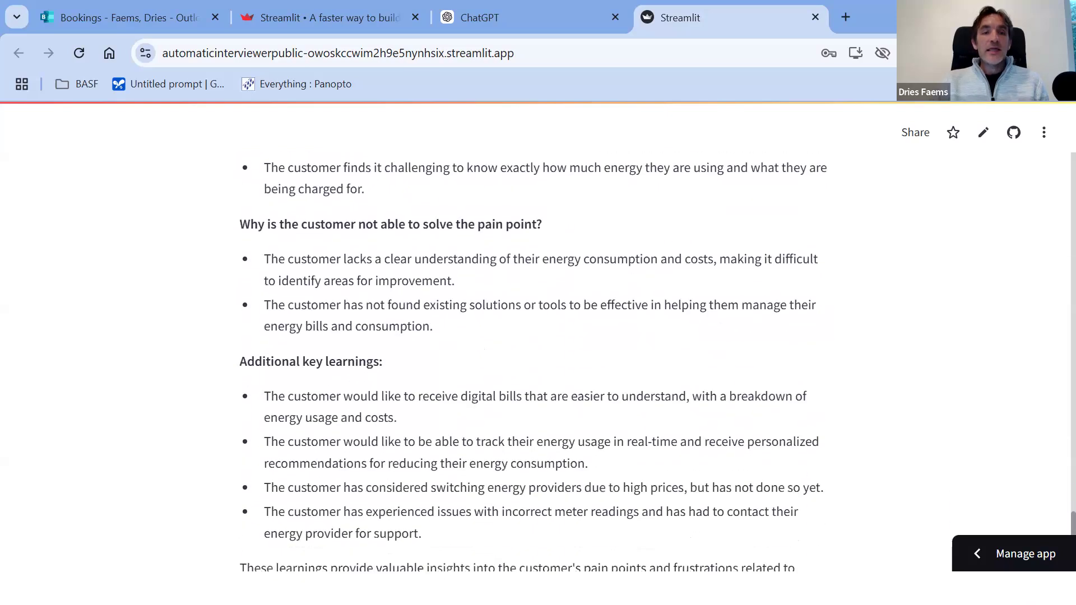
scroll(533, 359, up, 8)
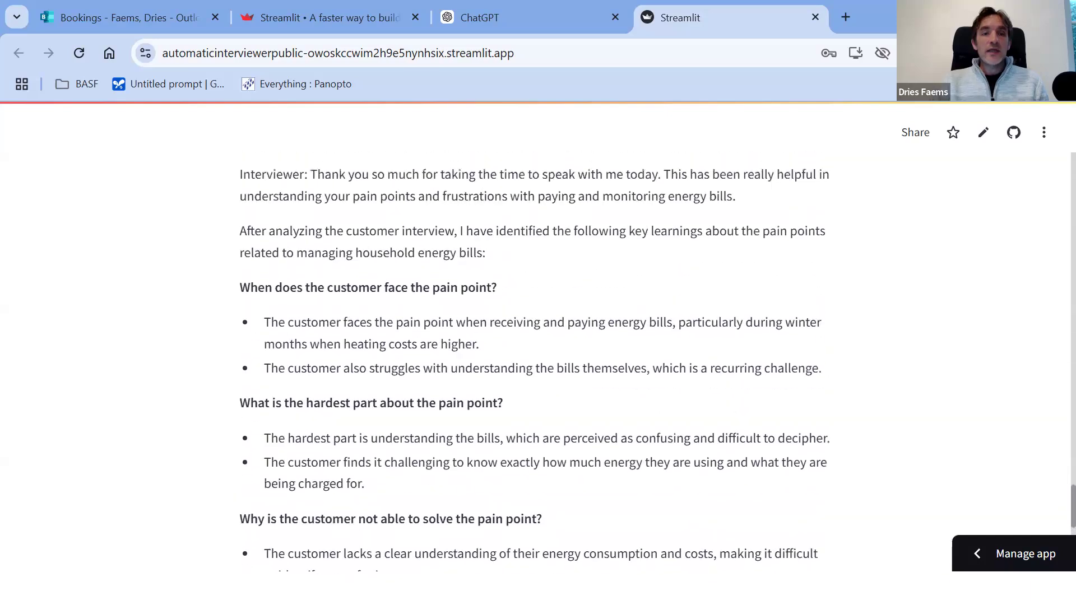
scroll(734, 395, down, 2)
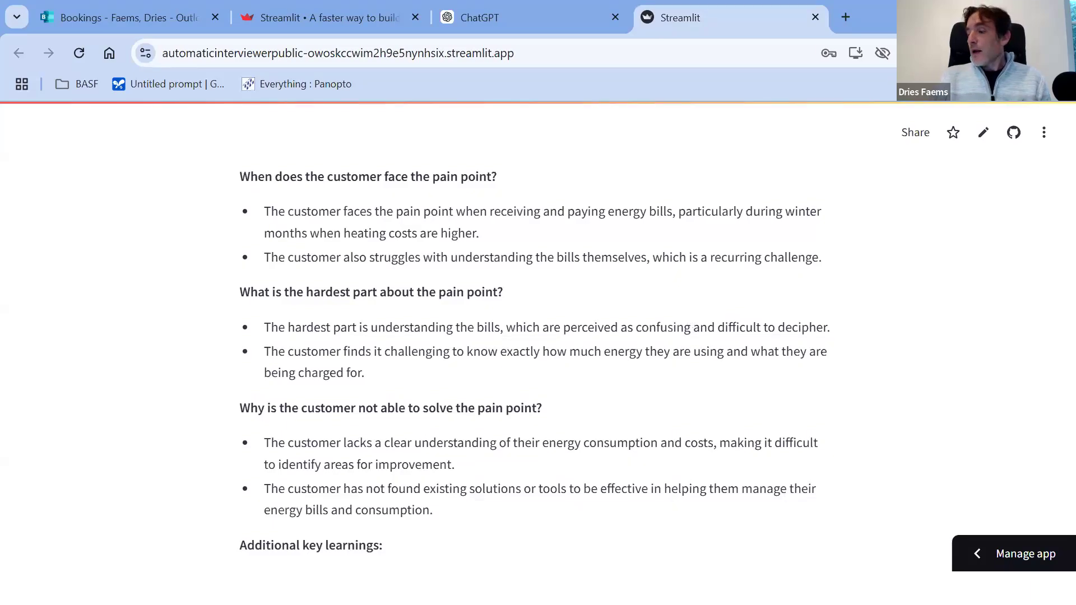
key(alt+Tab)
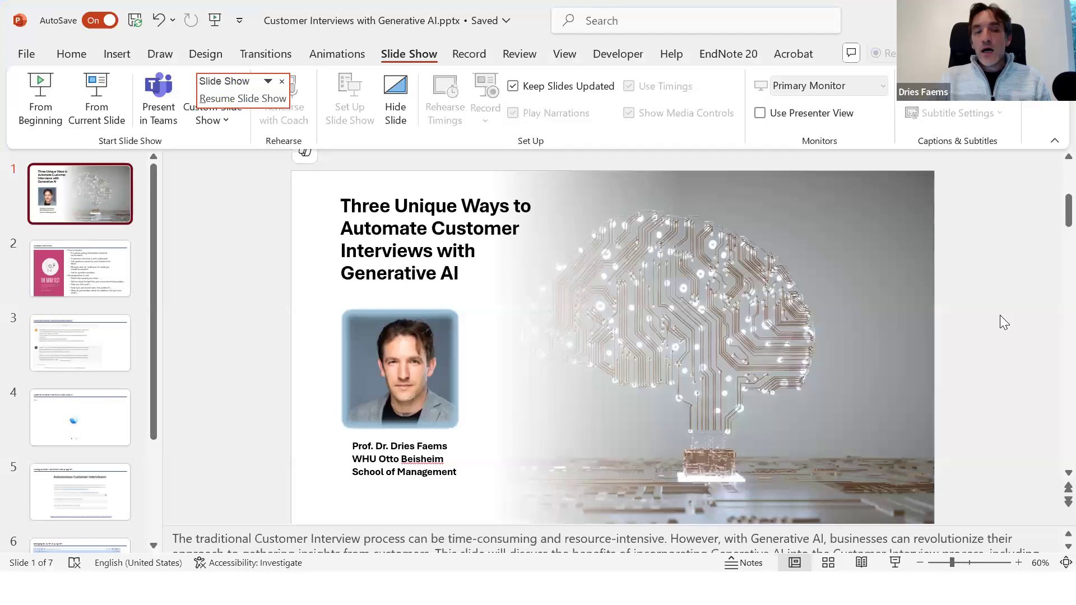
Return to the full-screen slide show of 'Scaling customer interviews with AI Agents'.
key(alt+Tab)
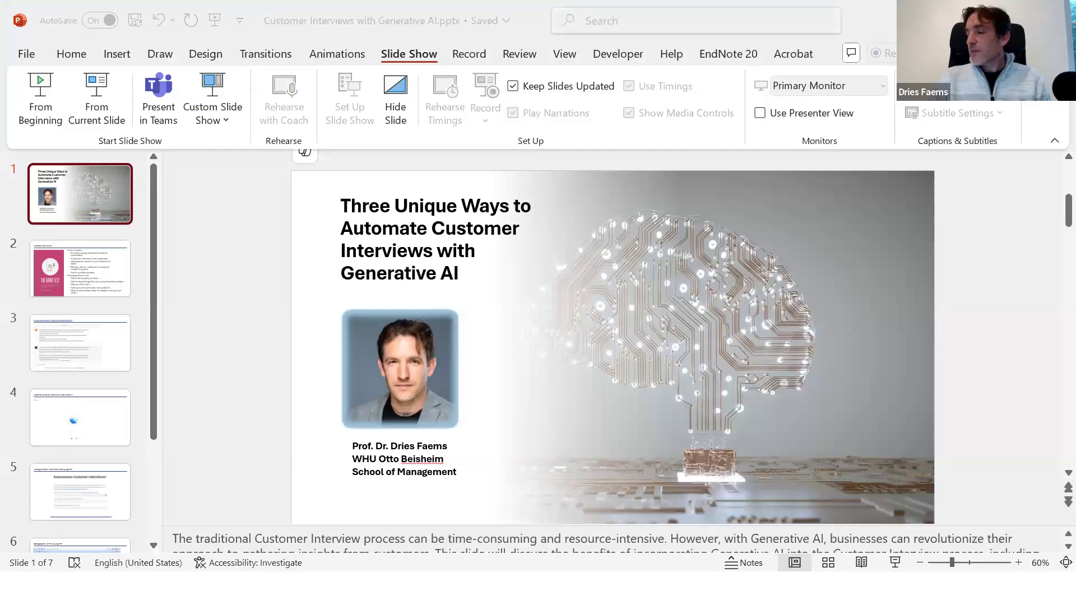